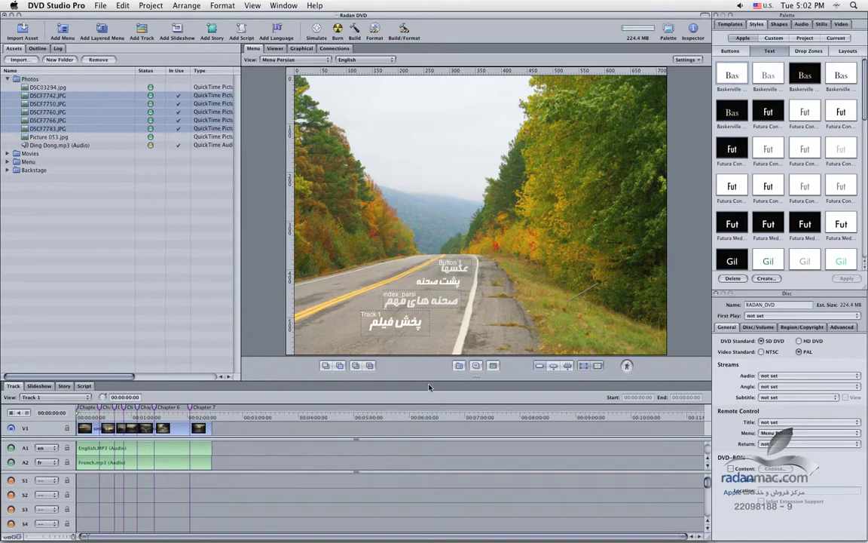
- Examine the project's assets by inspecting the photos DSCF7760.JPG and DSCF7750.JPG and the contents of the Movies, Menu and Backstage folders
{"action": "left_click_drag", "start_coordinate": [431, 379], "coordinate": [431, 386]}
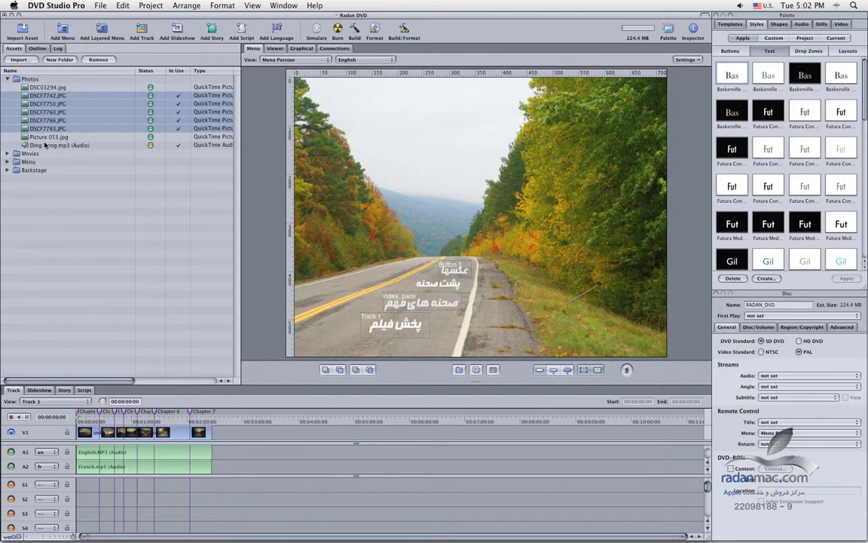
{"action": "left_click", "coordinate": [47, 116]}
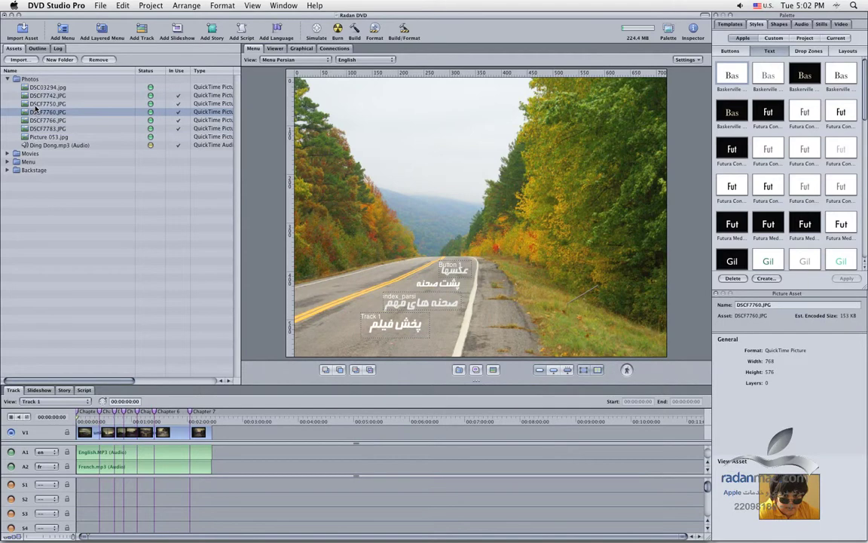
{"action": "left_click", "coordinate": [34, 103]}
{"action": "left_click", "coordinate": [7, 153]}
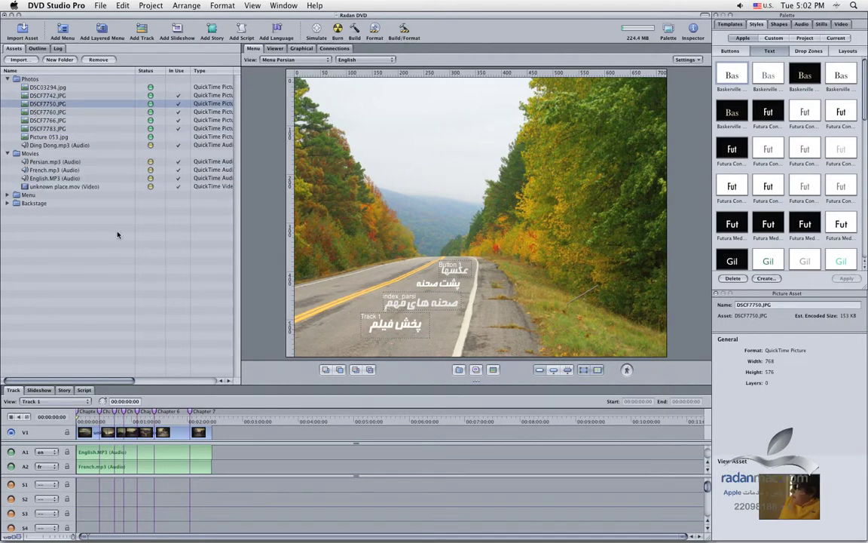
{"action": "left_click", "coordinate": [7, 153]}
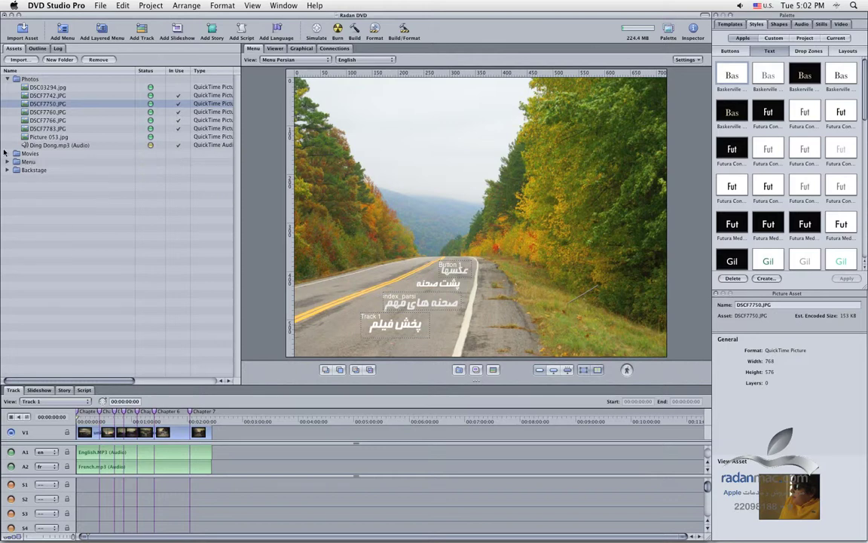
{"action": "left_click", "coordinate": [6, 169]}
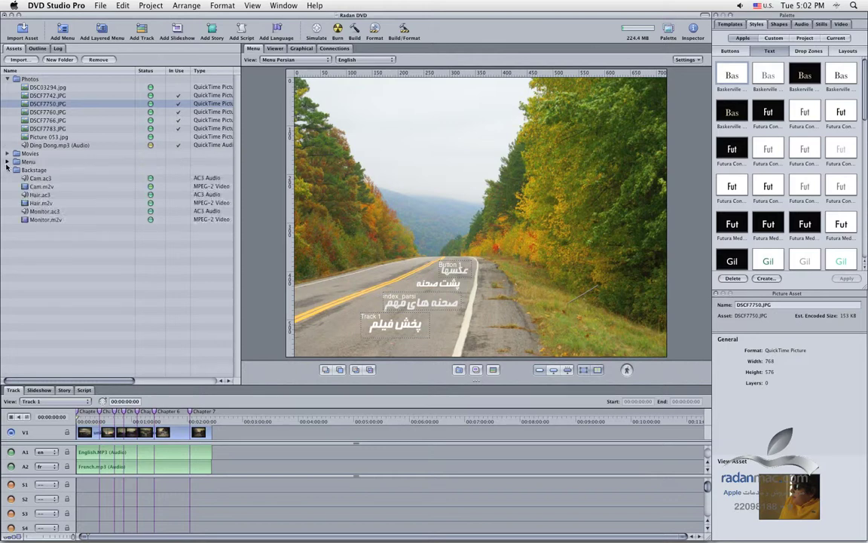
{"action": "left_click", "coordinate": [7, 162]}
{"action": "left_click", "coordinate": [6, 161]}
{"action": "double_click", "coordinate": [53, 169]}
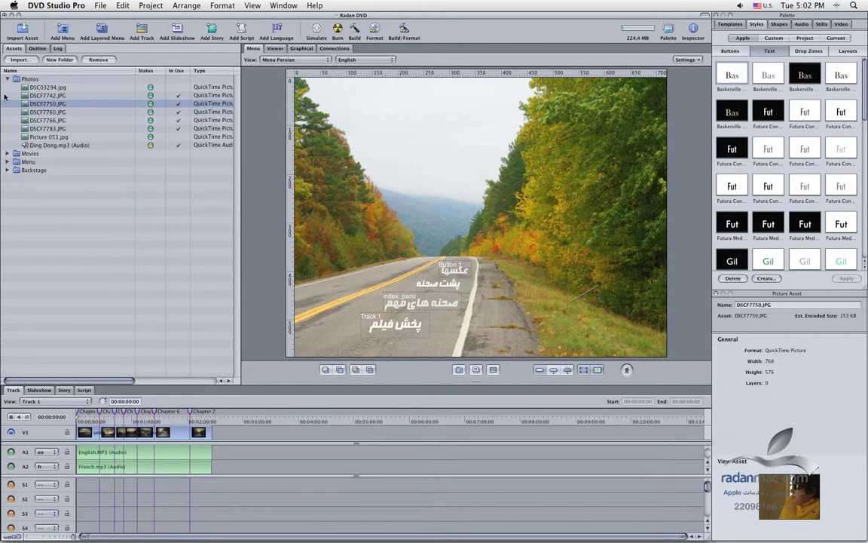
- Compare the project's asset list with its outline of menus, tracks and slideshows, and view the build log
{"action": "left_click", "coordinate": [37, 49]}
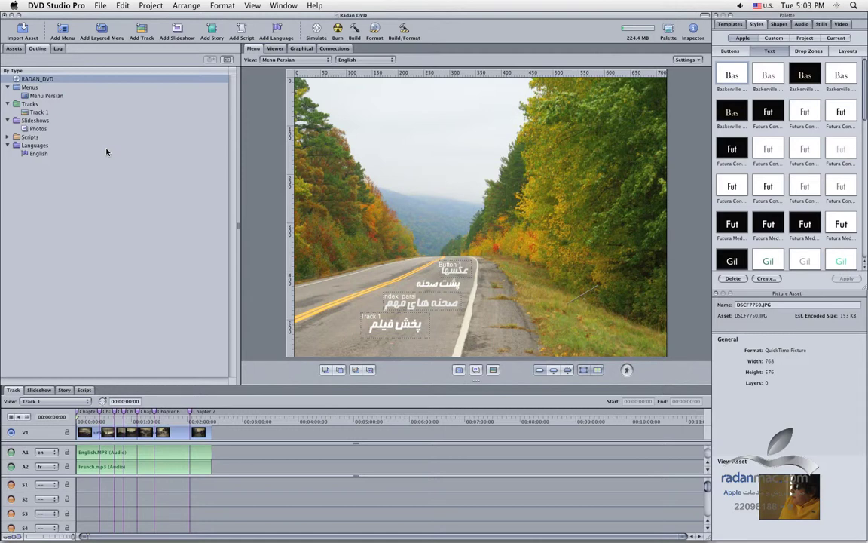
{"action": "left_click", "coordinate": [13, 49]}
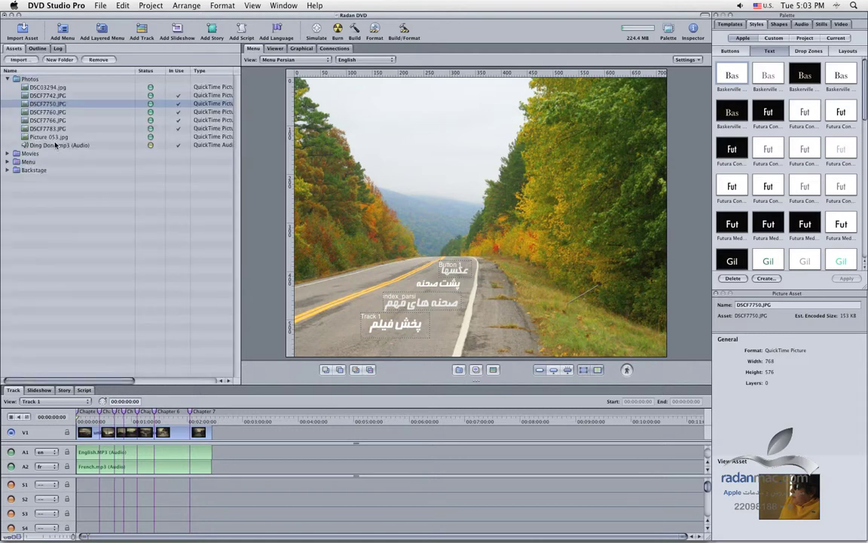
{"action": "left_click", "coordinate": [36, 48]}
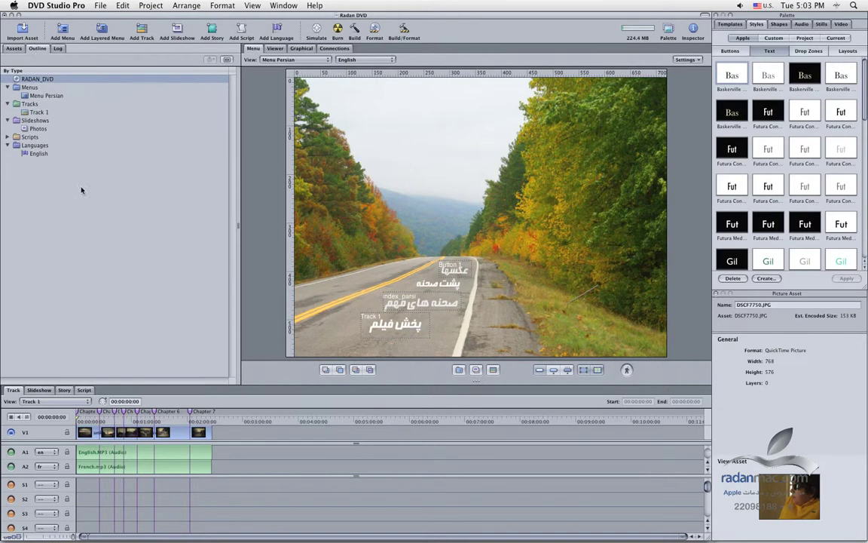
{"action": "left_click", "coordinate": [14, 48]}
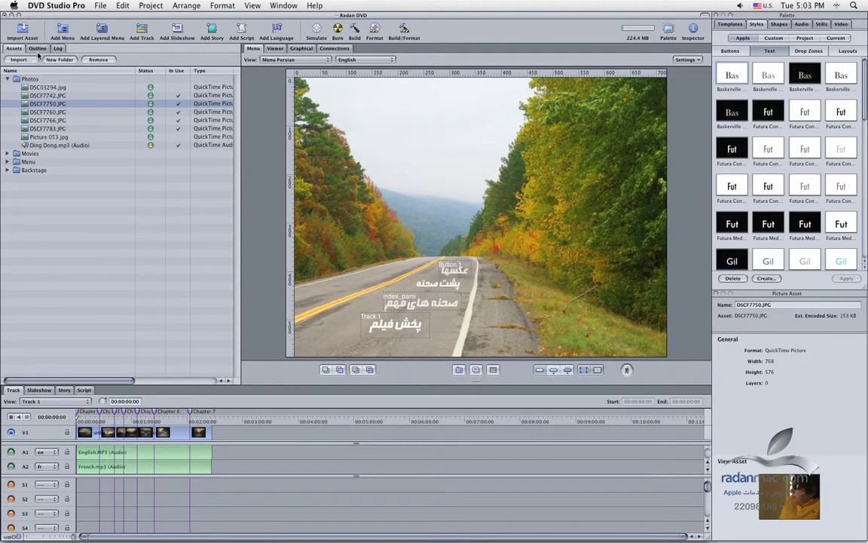
{"action": "left_click", "coordinate": [37, 50]}
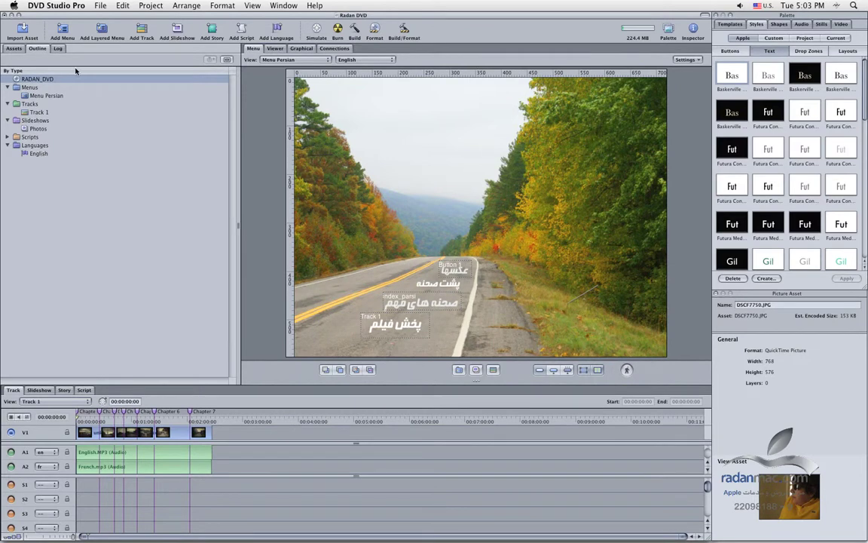
{"action": "left_click", "coordinate": [57, 48]}
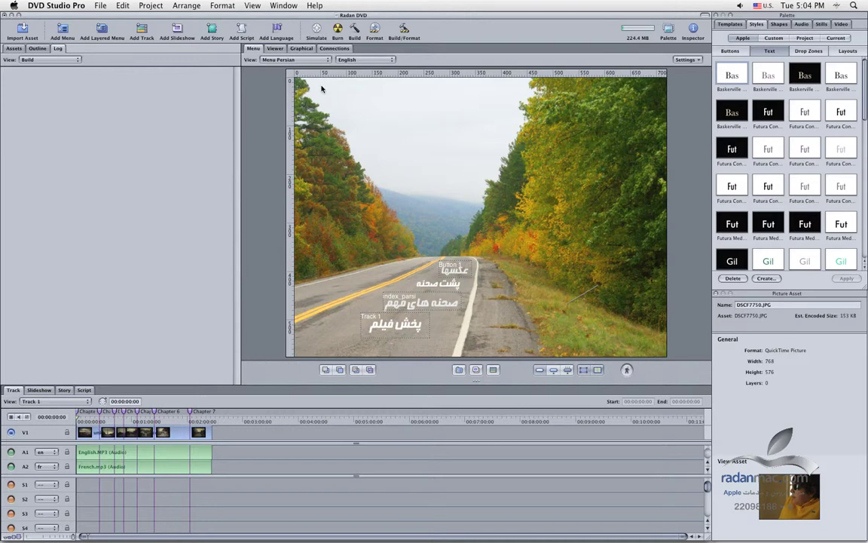
- Compare the Basic, Extended and Advanced window configurations, viewing the script and track editors in the Advanced layout
{"action": "key", "text": "F2"}
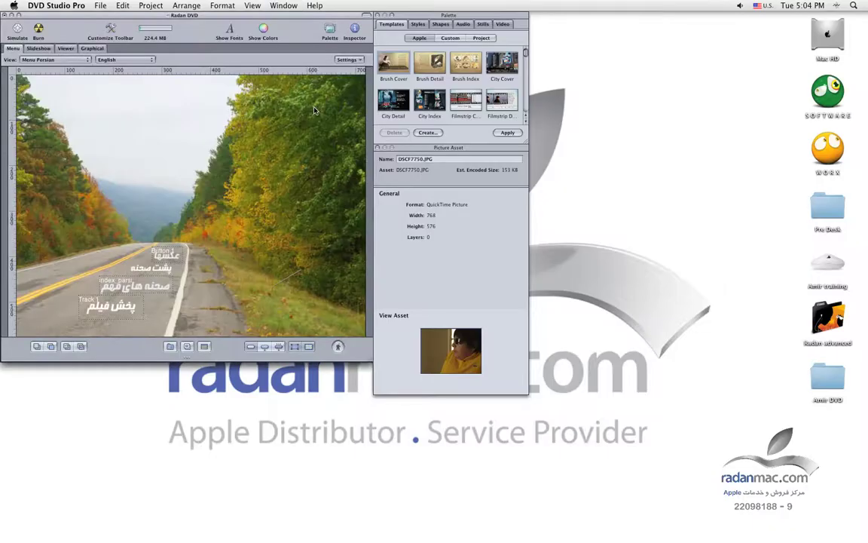
{"action": "key", "text": "F3"}
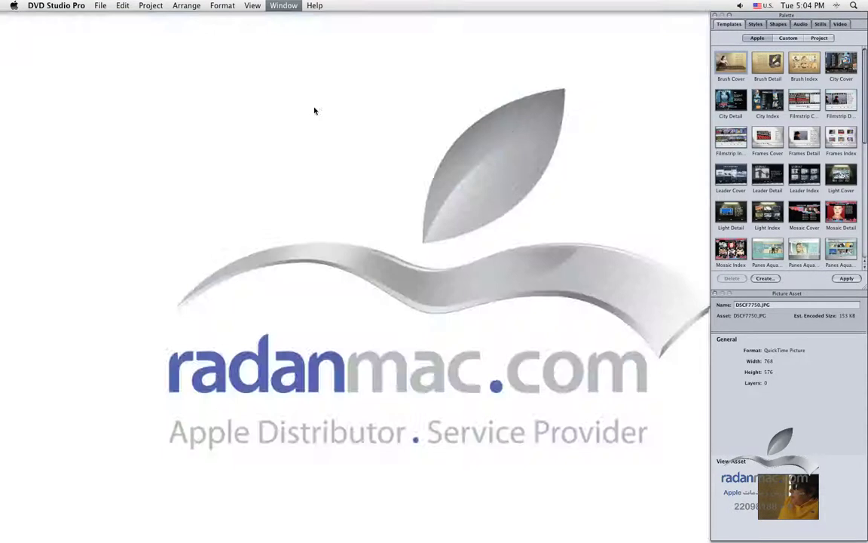
{"action": "key", "text": "F4"}
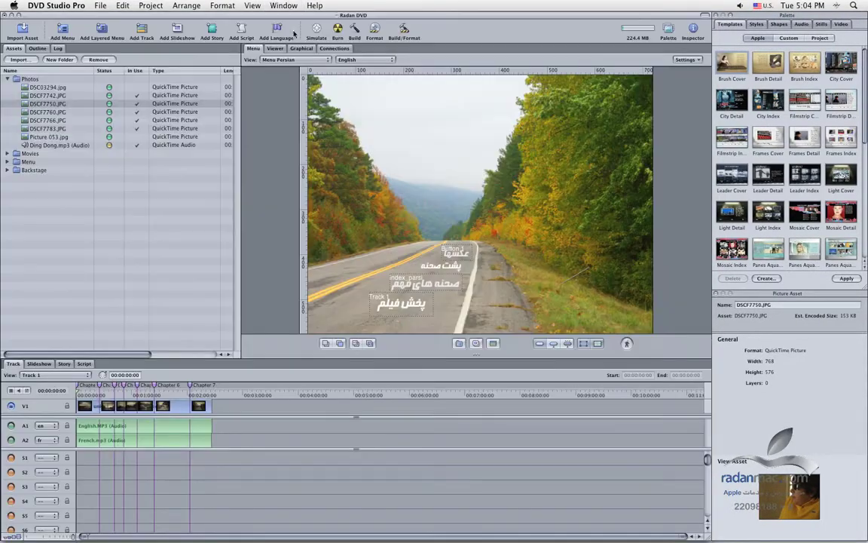
{"action": "left_click", "coordinate": [284, 5]}
{"action": "mouse_move", "coordinate": [306, 83]}
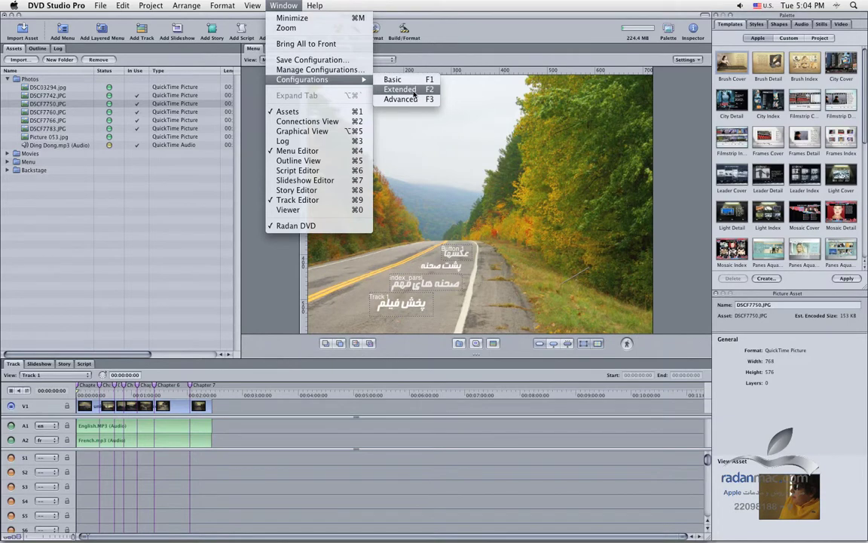
{"action": "left_click", "coordinate": [412, 99]}
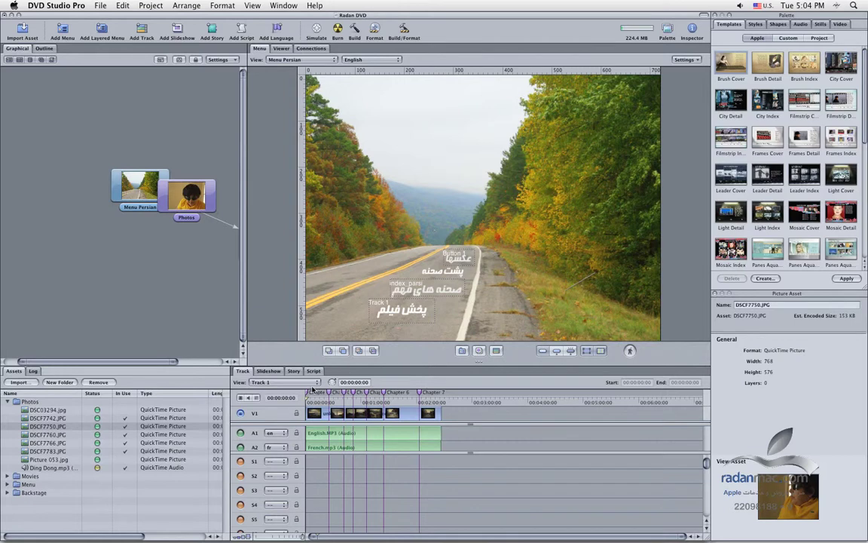
{"action": "left_click", "coordinate": [315, 370]}
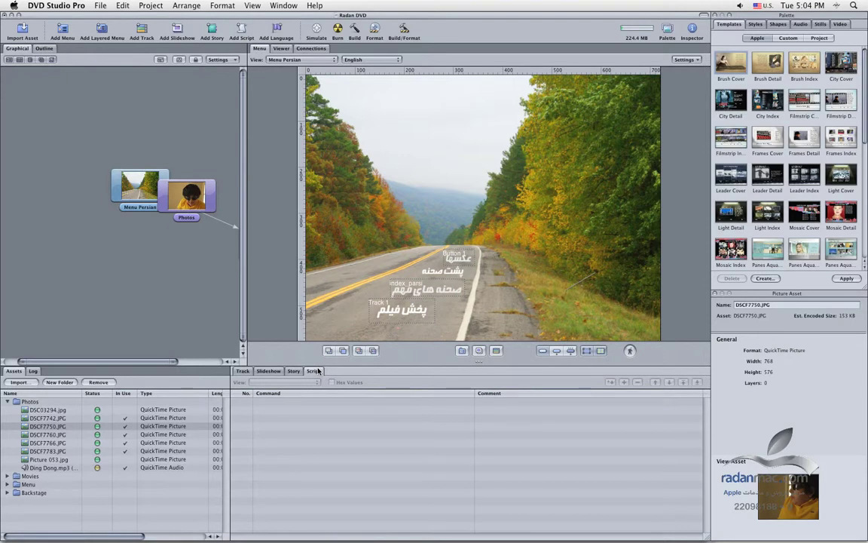
{"action": "left_click", "coordinate": [242, 370]}
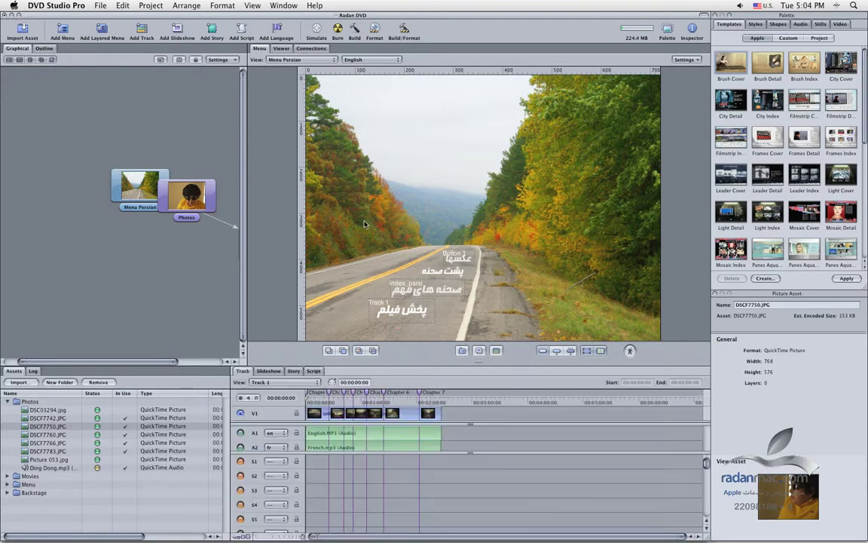
- Restore the Extended window configuration
{"action": "left_click", "coordinate": [285, 6]}
{"action": "mouse_move", "coordinate": [301, 79]}
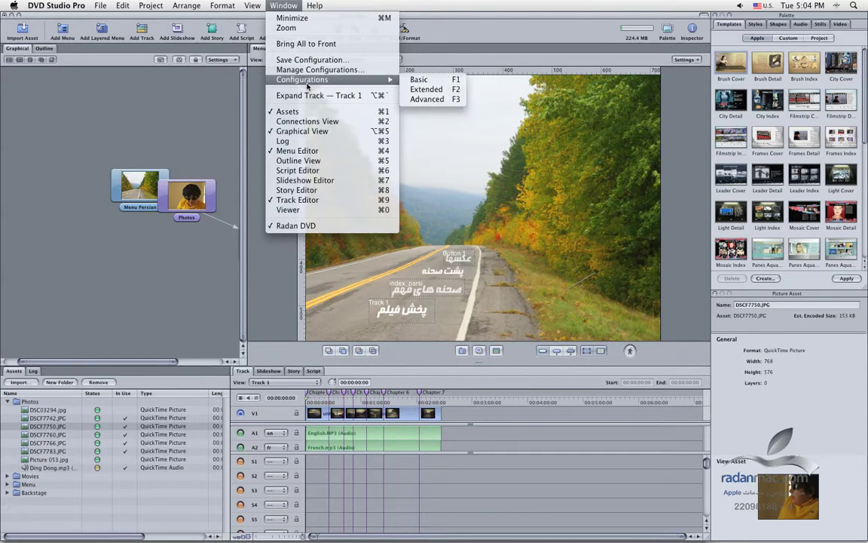
{"action": "left_click", "coordinate": [462, 90]}
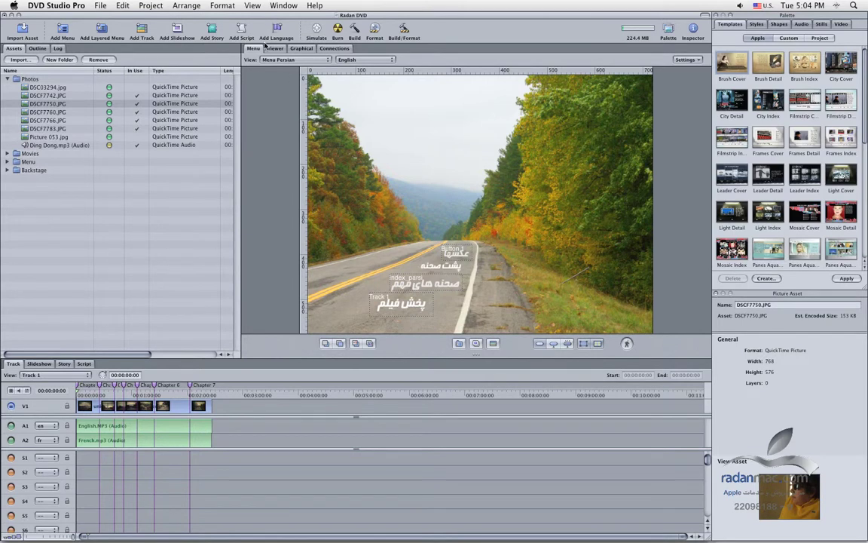
- Preview the selected photo in the viewer and spread the Menu Persian, Track 1 and Photos tiles apart in the graphical view
{"action": "left_click", "coordinate": [275, 48]}
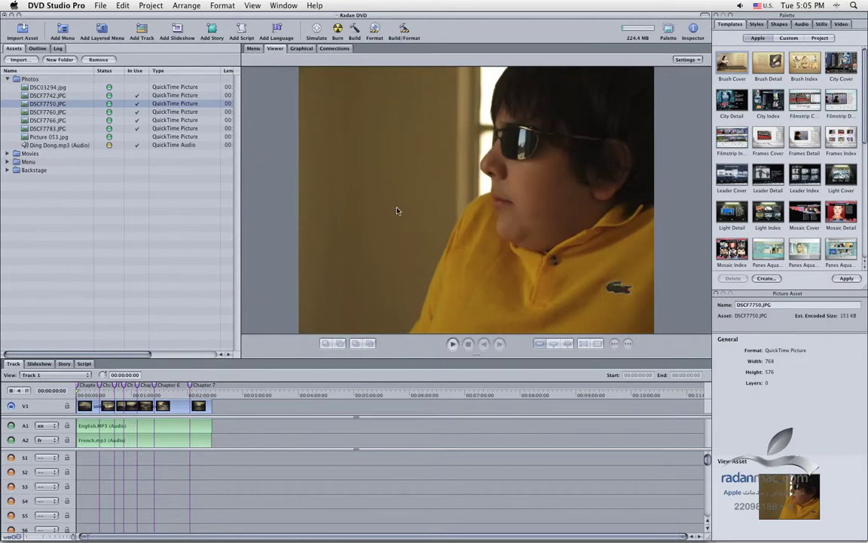
{"action": "left_click", "coordinate": [309, 50]}
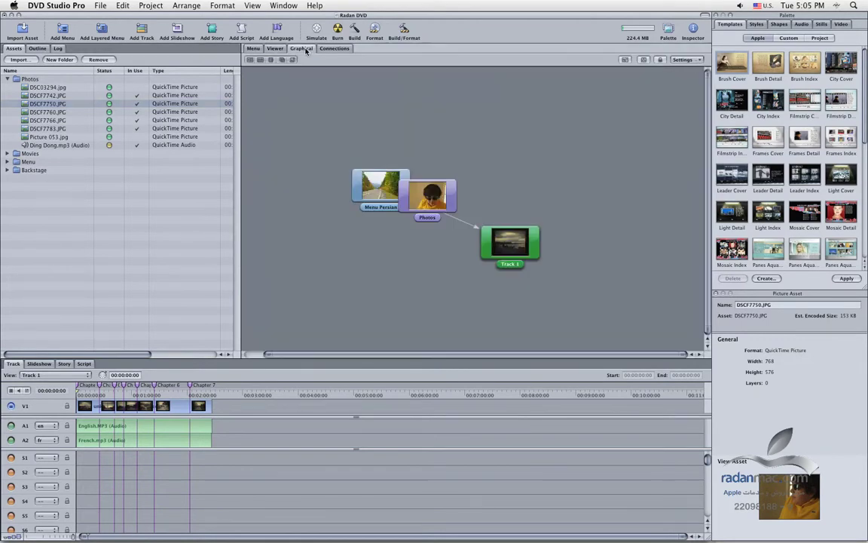
{"action": "left_click_drag", "start_coordinate": [399, 186], "coordinate": [338, 196]}
{"action": "left_click_drag", "start_coordinate": [507, 238], "coordinate": [478, 268]}
{"action": "left_click", "coordinate": [458, 147], "text": "shift"}
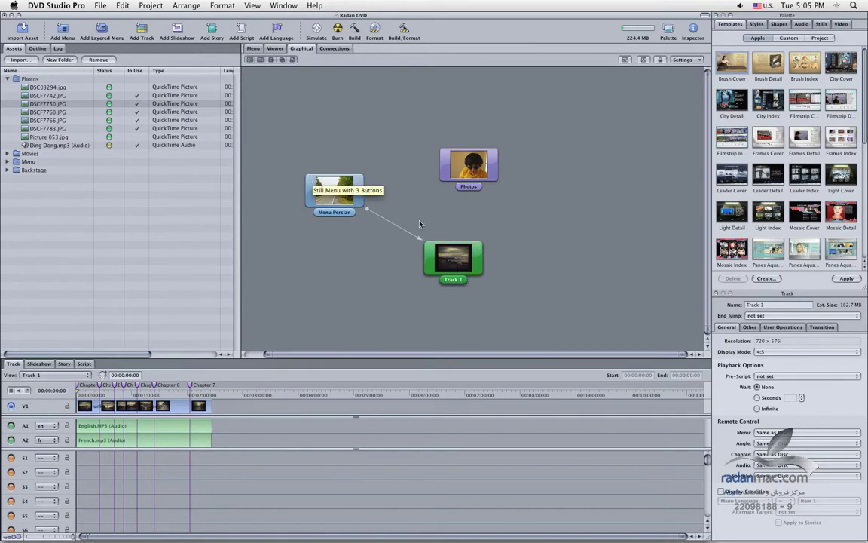
- Set the End Jump of Track 1 to Menu Persian
{"action": "left_click", "coordinate": [768, 317]}
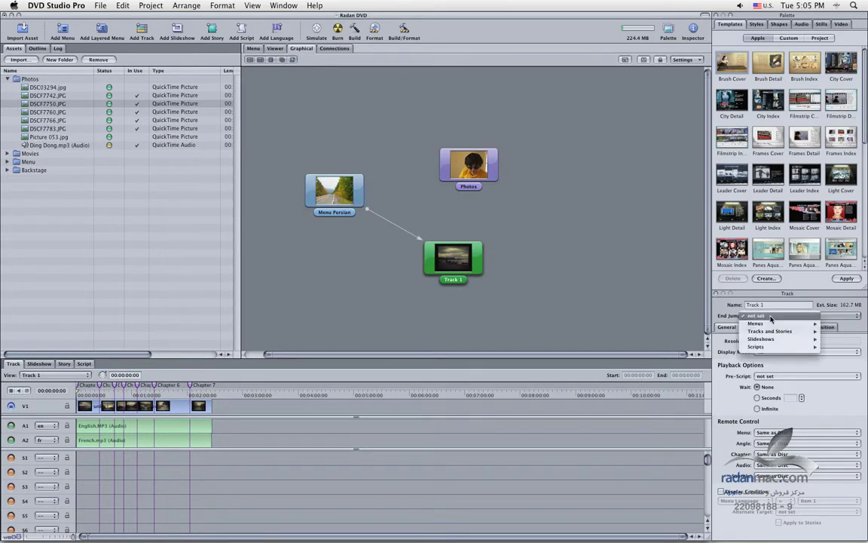
{"action": "mouse_move", "coordinate": [754, 323]}
{"action": "mouse_move", "coordinate": [693, 323]}
{"action": "left_click", "coordinate": [649, 324]}
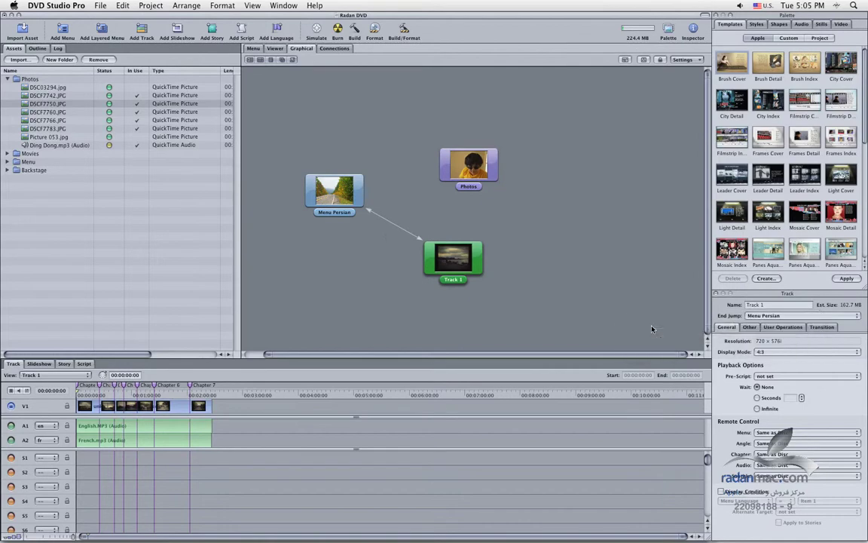
- Reposition the Menu Persian, Photos and Track 1 tiles in the graphical view and show the Photos slideshow's slides
{"action": "mouse_move", "coordinate": [339, 202]}
{"action": "left_mouse_down"}
{"action": "mouse_move", "coordinate": [323, 202]}
{"action": "mouse_move", "coordinate": [348, 187]}
{"action": "left_mouse_up"}
{"action": "left_click_drag", "start_coordinate": [490, 180], "coordinate": [495, 185]}
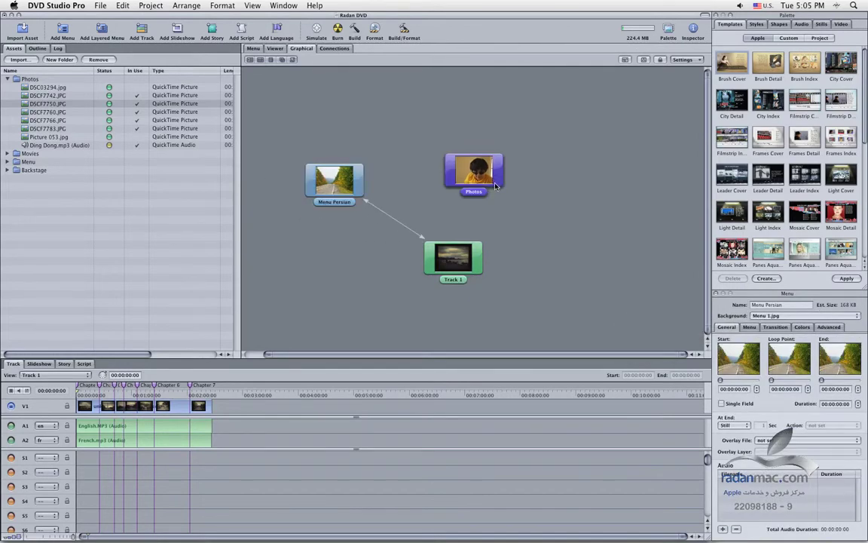
{"action": "left_click_drag", "start_coordinate": [452, 260], "coordinate": [433, 264]}
{"action": "left_click_drag", "start_coordinate": [469, 177], "coordinate": [486, 194]}
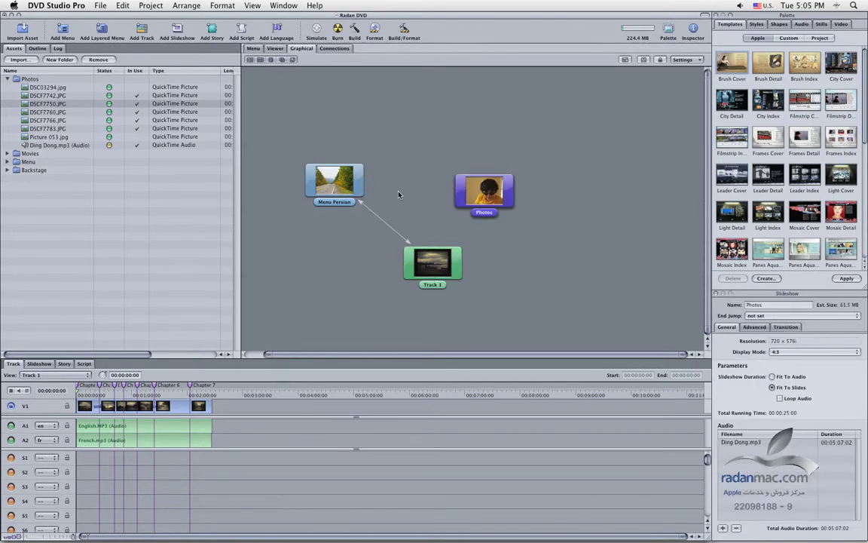
{"action": "left_click", "coordinate": [41, 363]}
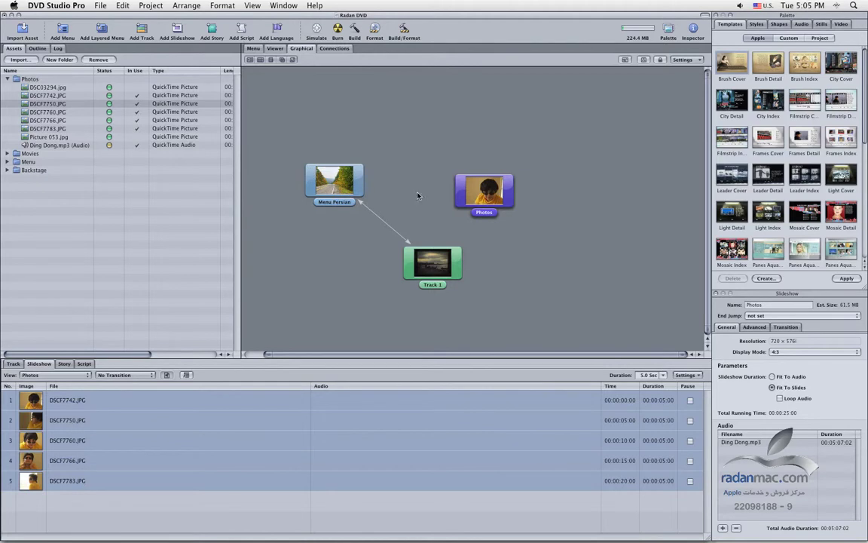
- Link the Photos slideshow from the outline to Button 1 in Menu Persian
{"action": "left_click", "coordinate": [253, 48]}
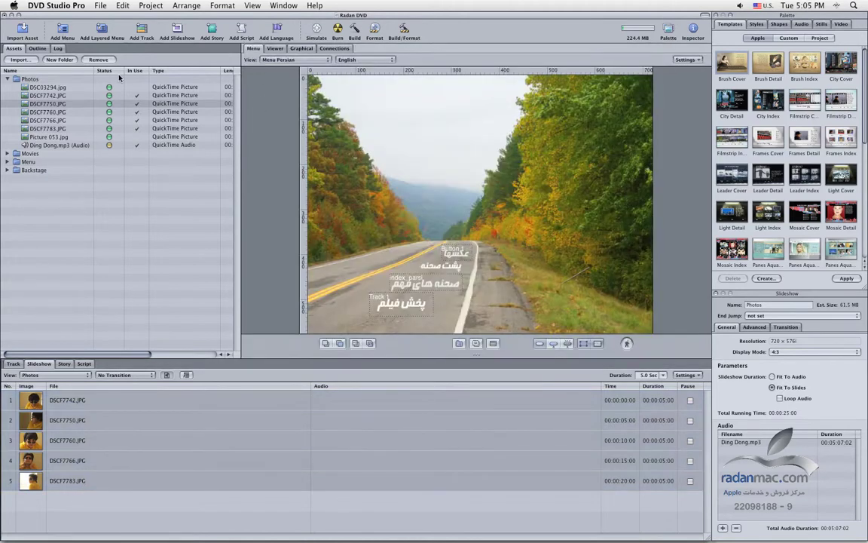
{"action": "left_click", "coordinate": [37, 48]}
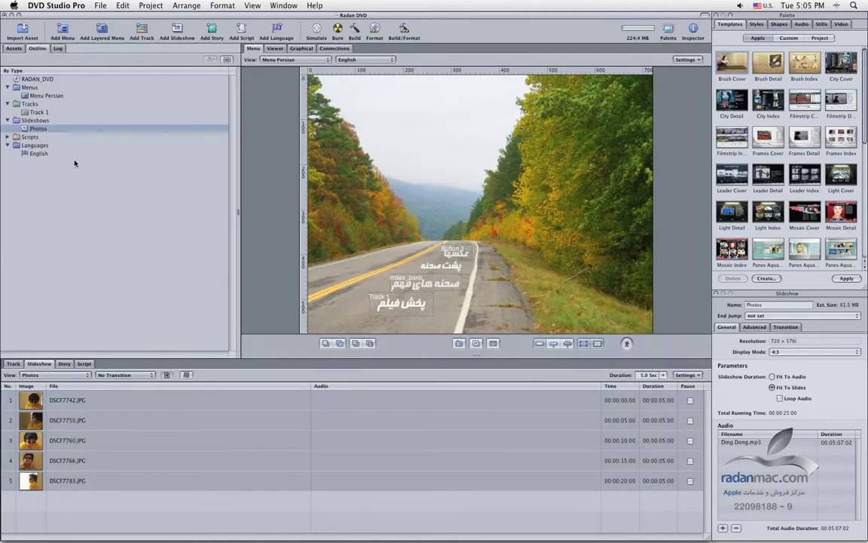
{"action": "left_click_drag", "start_coordinate": [34, 129], "coordinate": [463, 265]}
- Show the connections in the graphical view, raise the Menu Persian tile slightly and move the Photos tile closer to it
{"action": "left_click", "coordinate": [301, 48]}
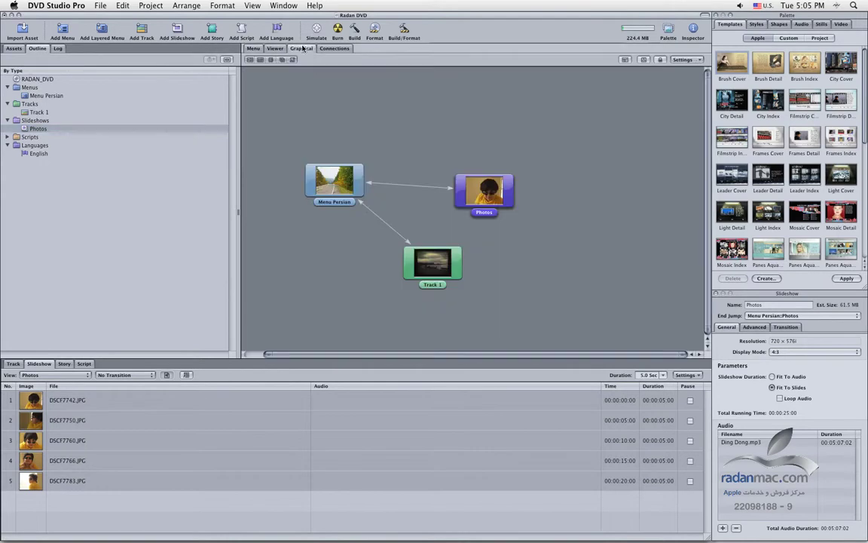
{"action": "left_click", "coordinate": [332, 167]}
{"action": "left_click_drag", "start_coordinate": [334, 189], "coordinate": [339, 178]}
{"action": "left_click_drag", "start_coordinate": [462, 184], "coordinate": [446, 184]}
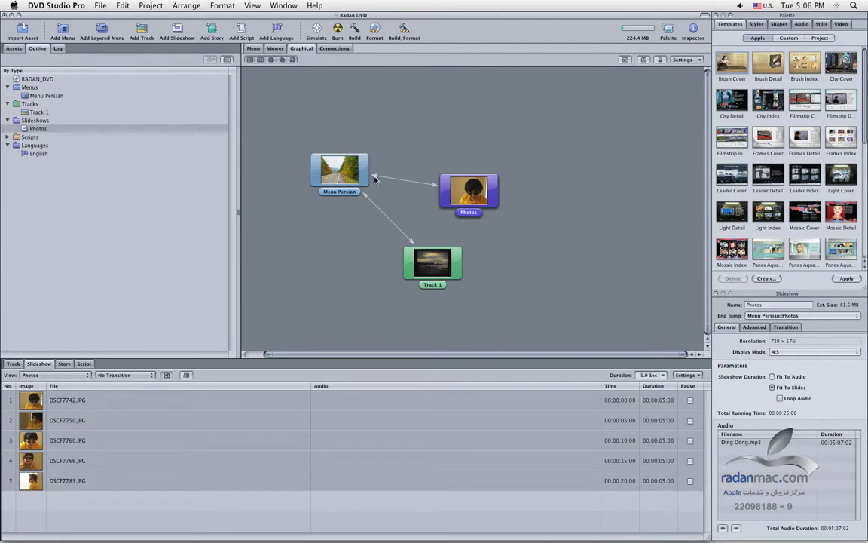
- Review the menu layout and the viewer, returning to the graphical view of the project's links
{"action": "left_click", "coordinate": [253, 48]}
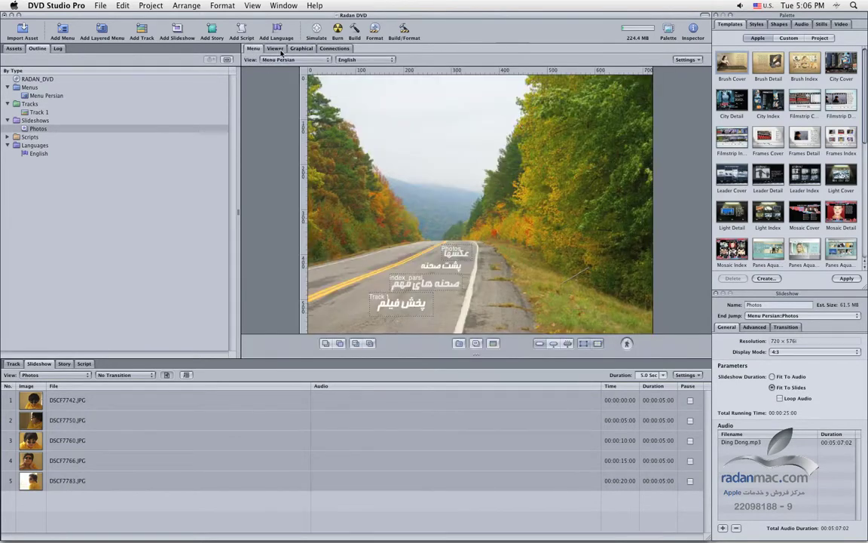
{"action": "left_click", "coordinate": [275, 48]}
{"action": "left_click", "coordinate": [301, 48]}
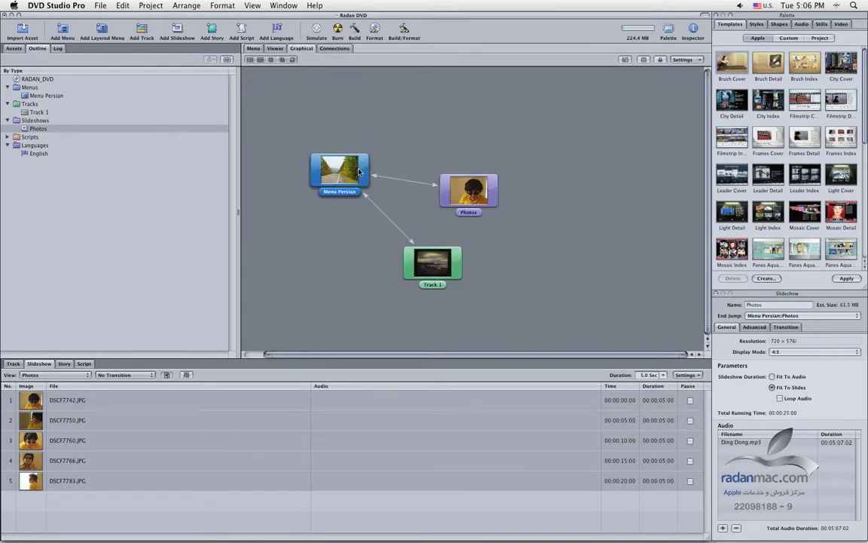
- Place the Photos tile level with Menu Persian in the graphical view and move Track 1 slightly right below them
{"action": "left_click_drag", "start_coordinate": [346, 191], "coordinate": [367, 196]}
{"action": "left_click_drag", "start_coordinate": [456, 190], "coordinate": [460, 174]}
{"action": "left_click_drag", "start_coordinate": [429, 256], "coordinate": [442, 253]}
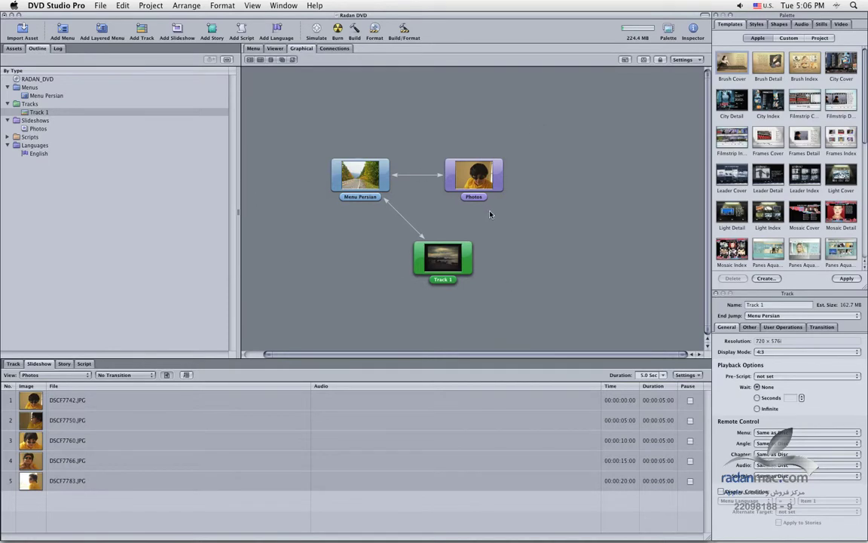
- Show Track 1's connections and filter the source list by Connected, then by Unconnected
{"action": "left_click", "coordinate": [341, 48]}
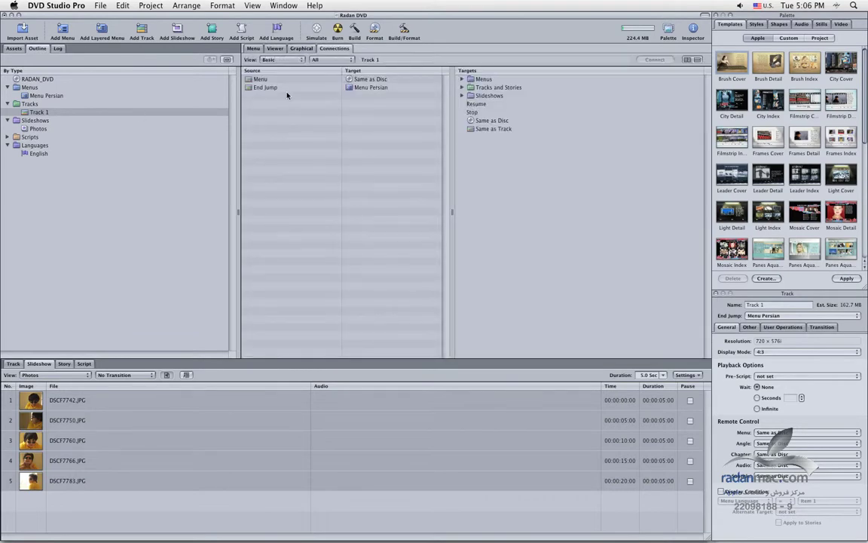
{"action": "left_click", "coordinate": [8, 49]}
{"action": "left_click", "coordinate": [37, 48]}
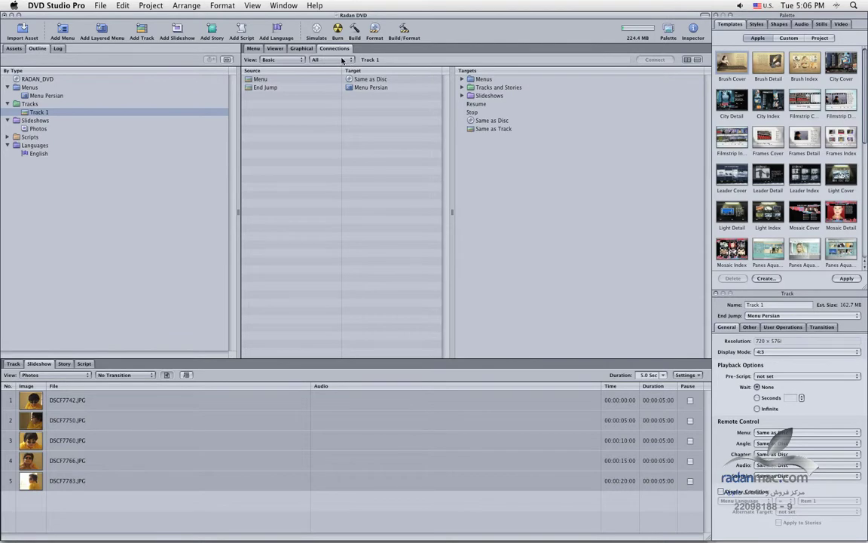
{"action": "left_click", "coordinate": [317, 58]}
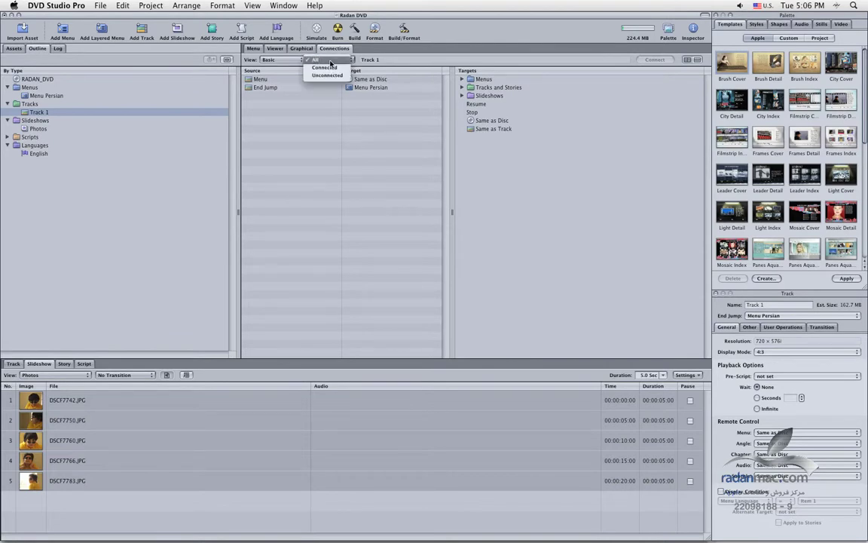
{"action": "left_click", "coordinate": [325, 67]}
{"action": "left_click", "coordinate": [339, 60]}
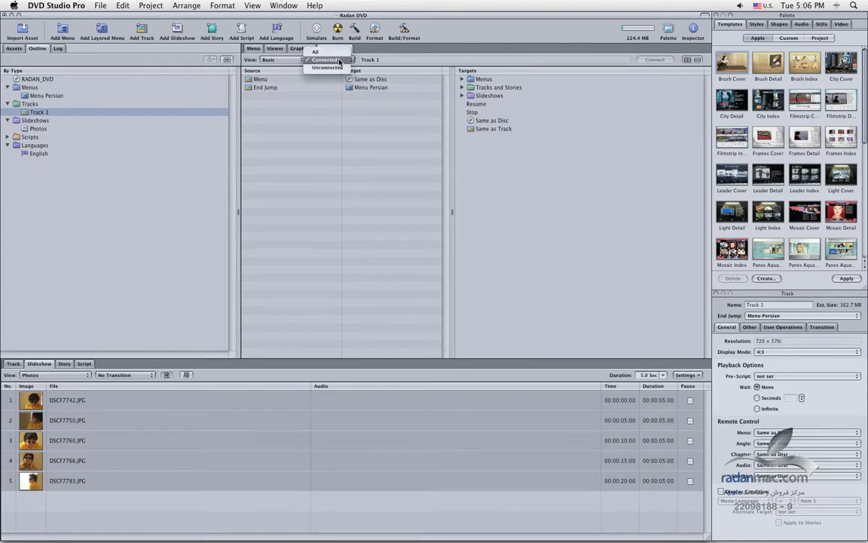
{"action": "left_click", "coordinate": [338, 68]}
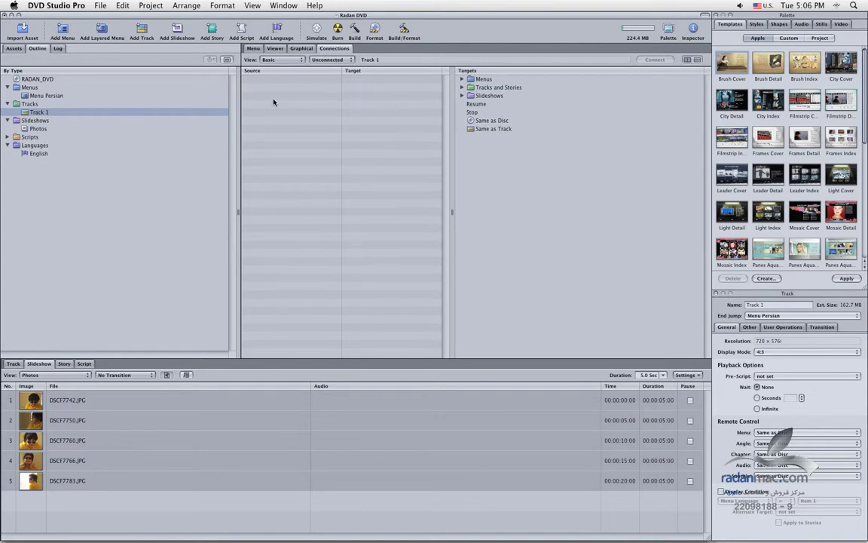
- Compare the menu layout and graphical view with the connections list, showing all of Track 1's connections
{"action": "left_click", "coordinate": [253, 48]}
{"action": "left_click", "coordinate": [330, 49]}
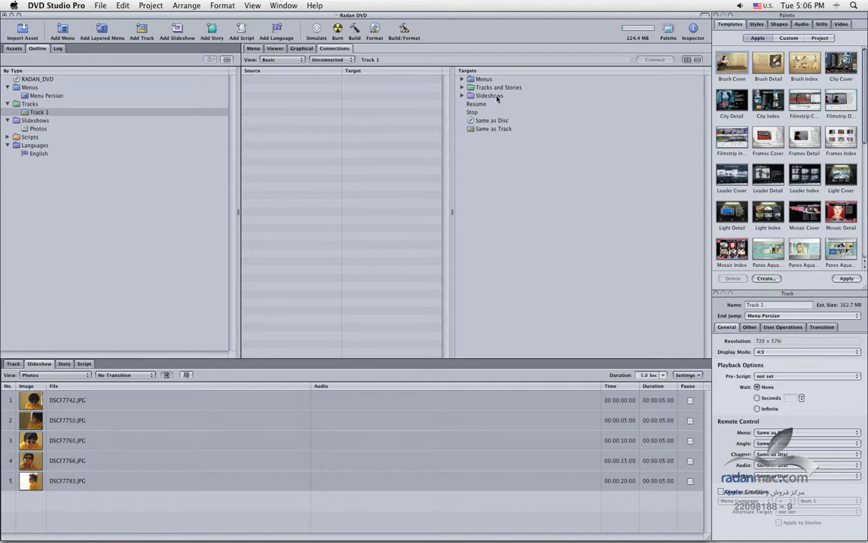
{"action": "left_click", "coordinate": [301, 48]}
{"action": "left_click", "coordinate": [332, 49]}
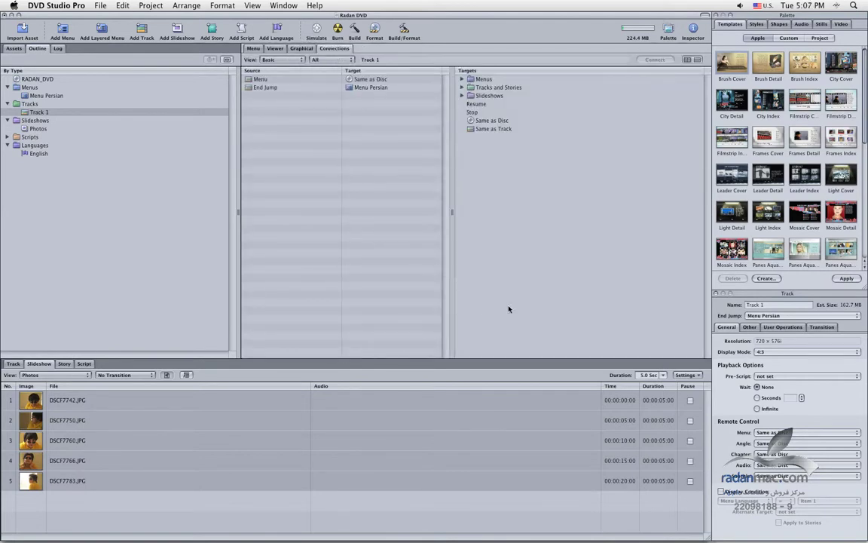
- Show Track 1's timeline and preview its video near the end, placing the playhead at about 00:02:19:15
{"action": "left_click", "coordinate": [13, 364]}
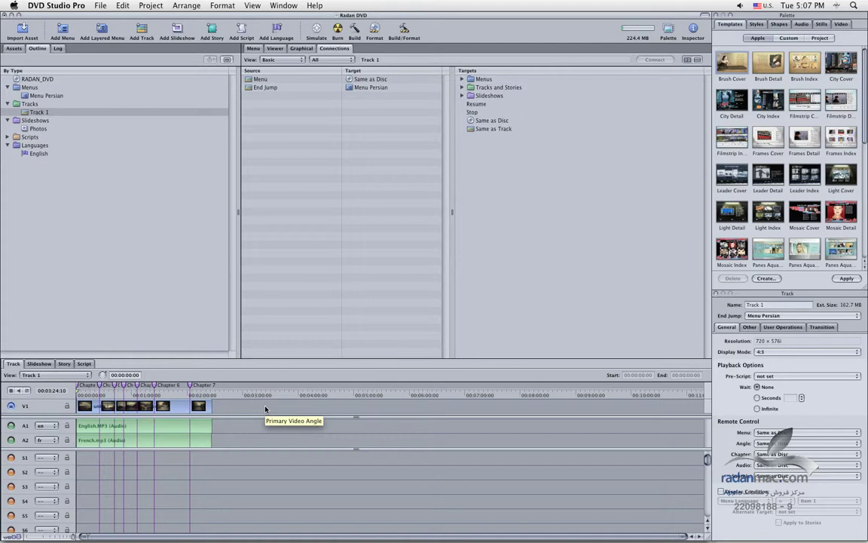
{"action": "left_click", "coordinate": [212, 392]}
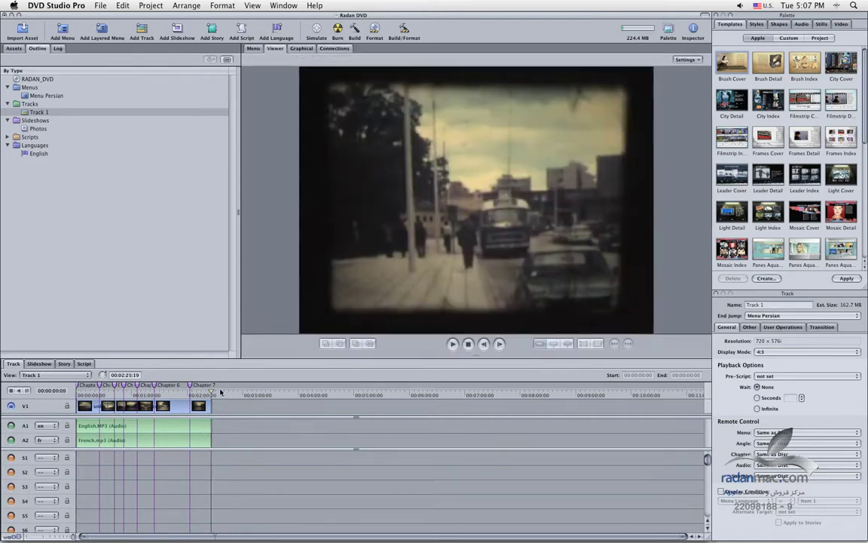
{"action": "left_click_drag", "start_coordinate": [211, 394], "coordinate": [205, 393]}
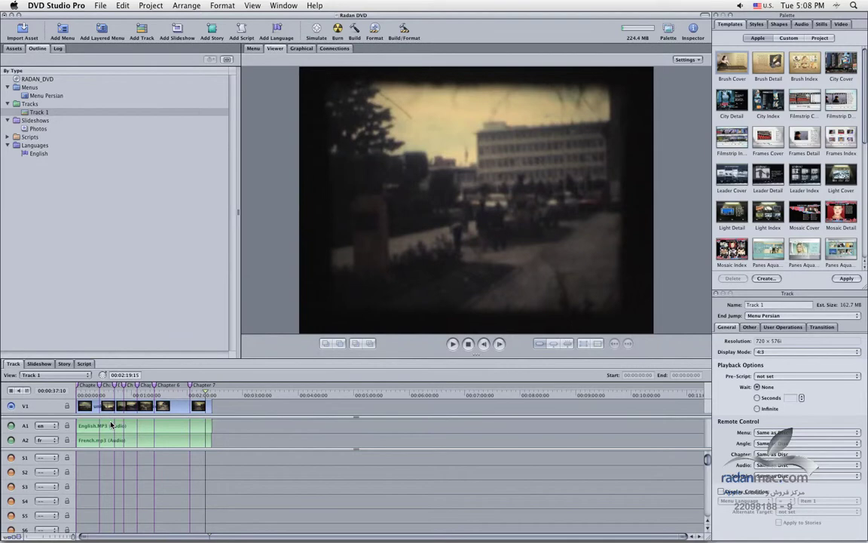
{"action": "left_click_drag", "start_coordinate": [136, 415], "coordinate": [137, 415]}
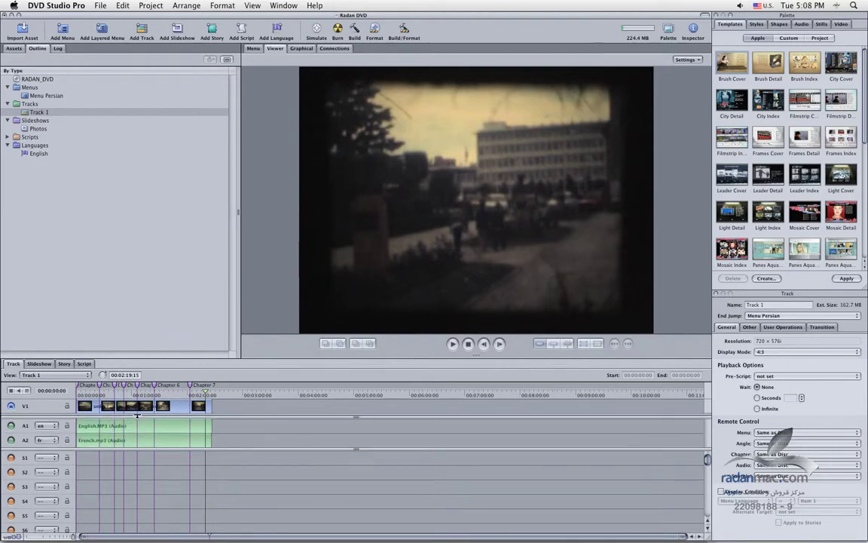
- Review the Photos slideshow's slides and the story editor, returning to Track 1's timeline
{"action": "left_click", "coordinate": [38, 364]}
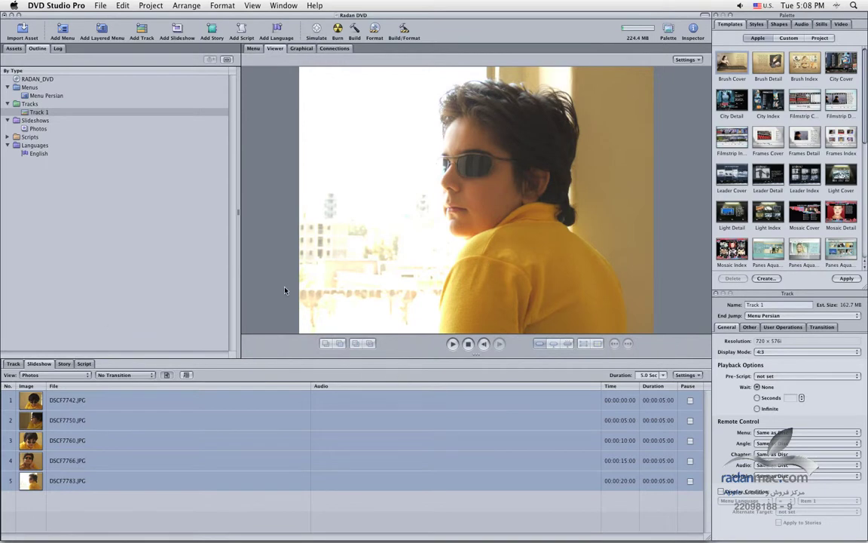
{"action": "left_click", "coordinate": [64, 363]}
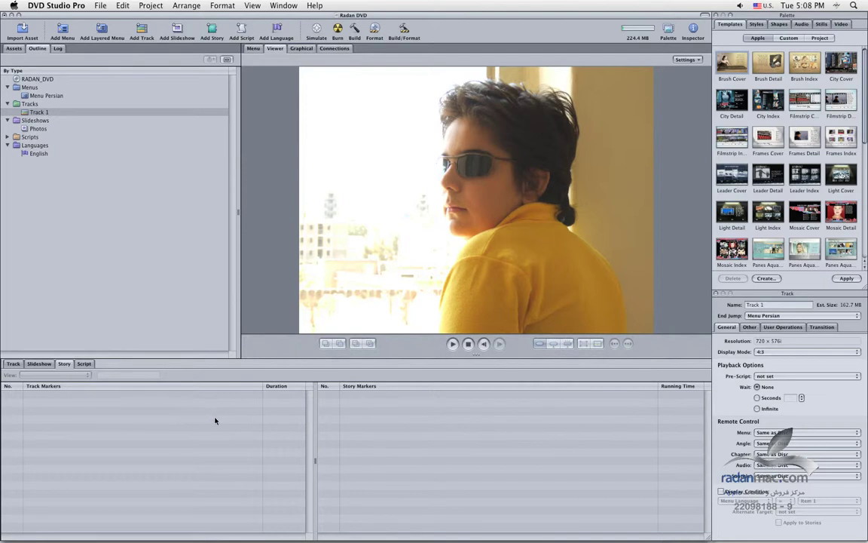
{"action": "left_click", "coordinate": [10, 363]}
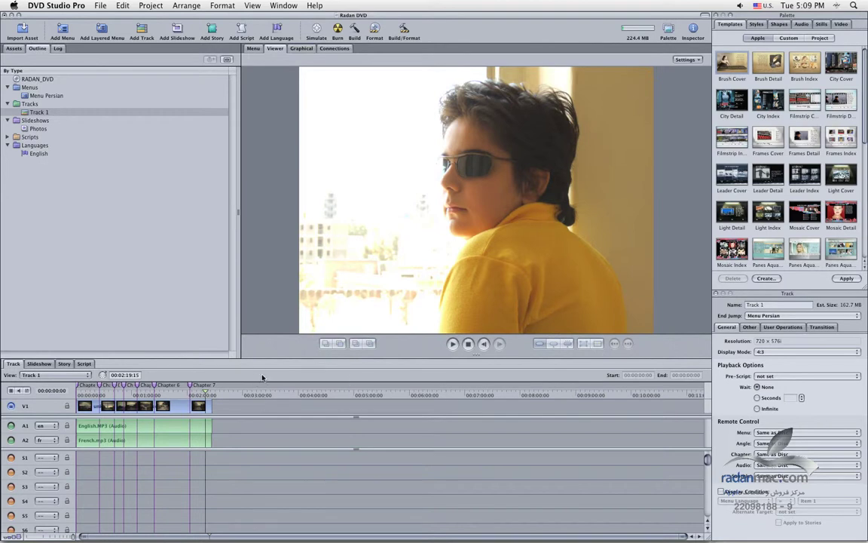
{"action": "left_click", "coordinate": [64, 365]}
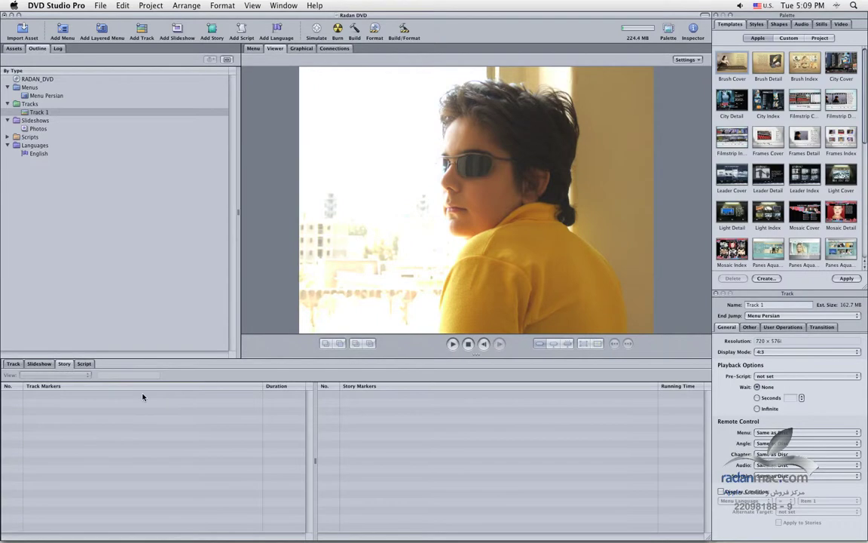
{"action": "left_click", "coordinate": [14, 364]}
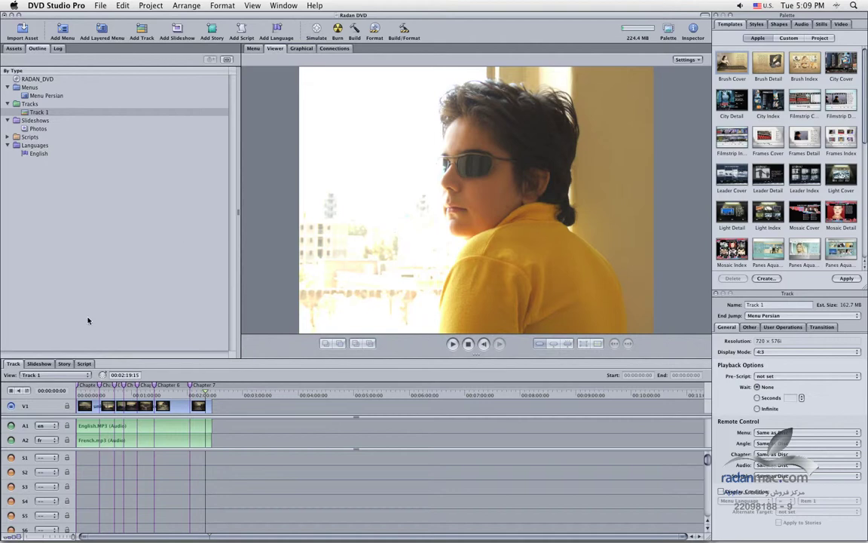
- Show the script editor, reduce the lower editing pane's height slightly and return to Track 1's timeline
{"action": "left_click", "coordinate": [84, 364]}
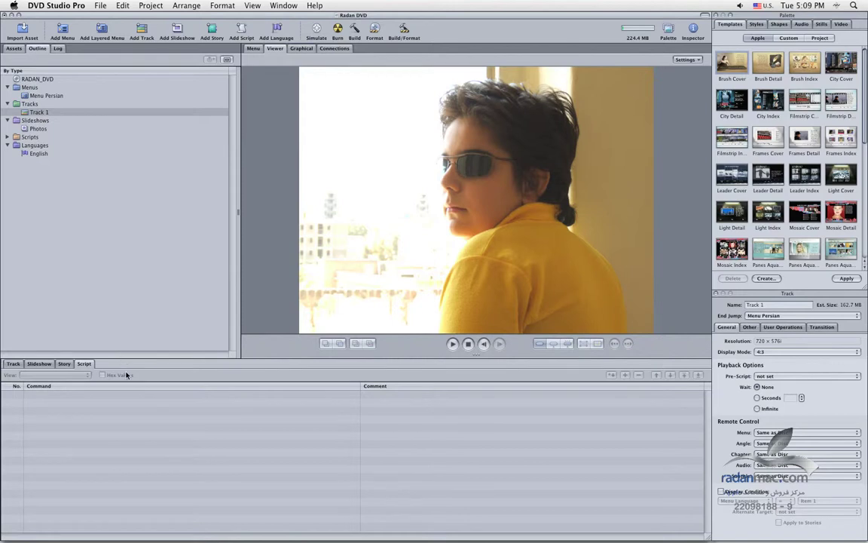
{"action": "left_click_drag", "start_coordinate": [140, 363], "coordinate": [141, 367]}
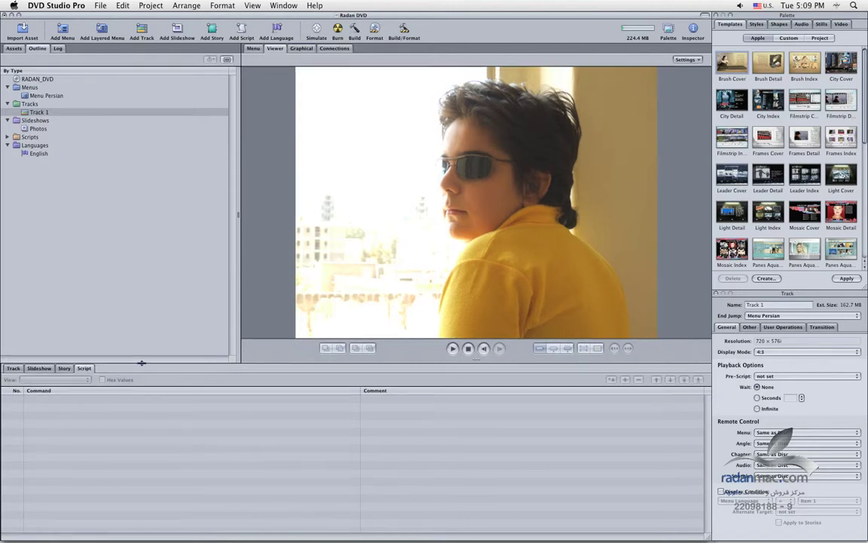
{"action": "left_click", "coordinate": [13, 368]}
{"action": "left_click", "coordinate": [85, 368]}
{"action": "left_click", "coordinate": [13, 368]}
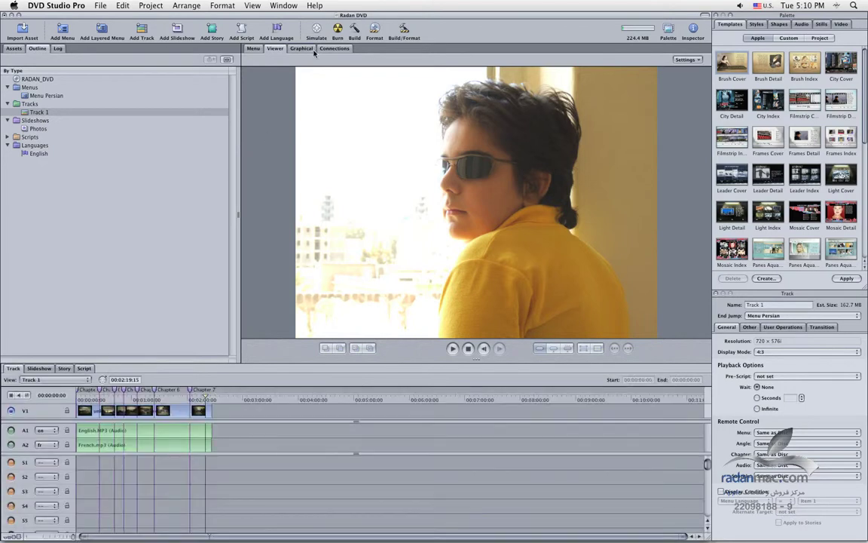
- Display the Persian menu layout and inspect the assets DSCF7760.JPG, DSCF7766.JPG and Ding Dong.mp3 in the Photos folder
{"action": "left_click", "coordinate": [253, 48]}
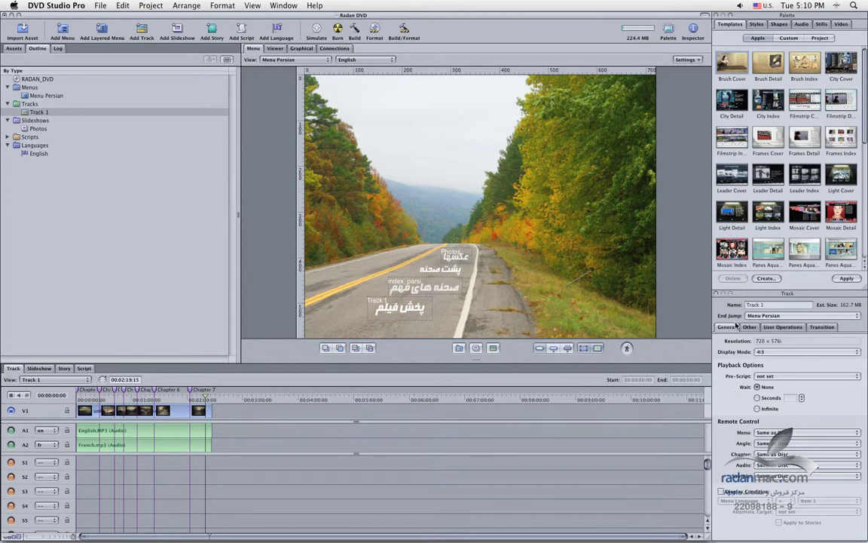
{"action": "left_click", "coordinate": [14, 49]}
{"action": "left_click", "coordinate": [57, 111]}
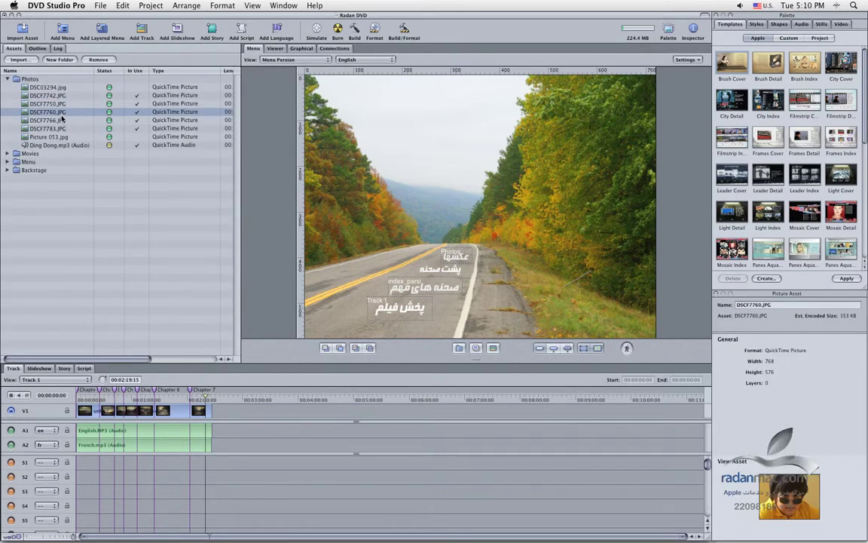
{"action": "left_click", "coordinate": [57, 120]}
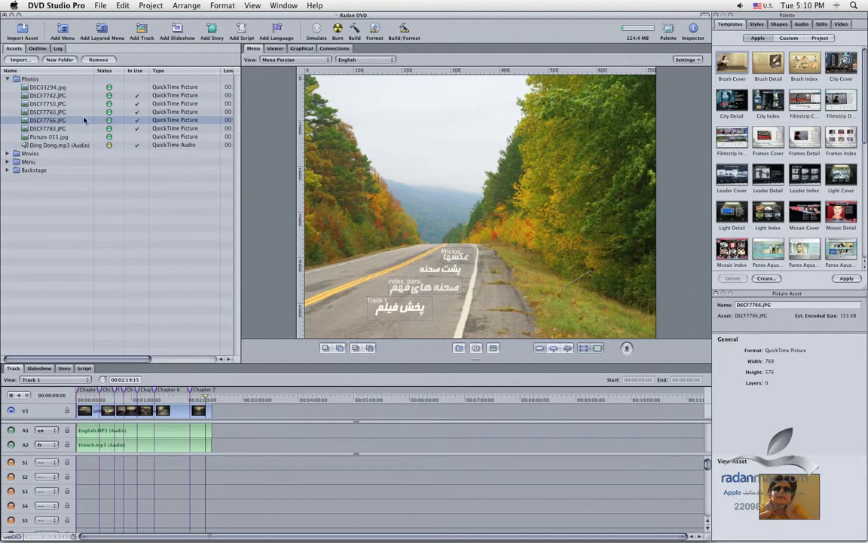
{"action": "left_click", "coordinate": [67, 143]}
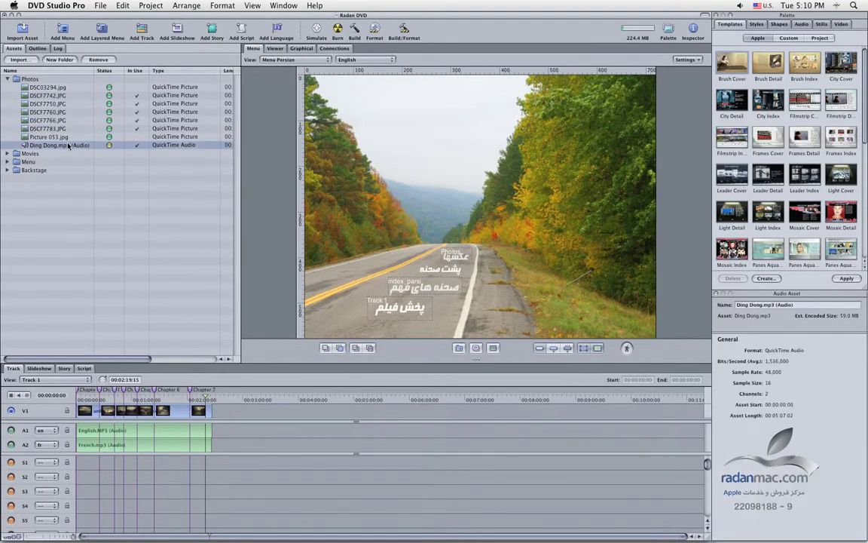
- Expand the Movies and Menu asset folders and inspect the unknown place.mov video and Menu 1.jpg picture
{"action": "left_click", "coordinate": [7, 153]}
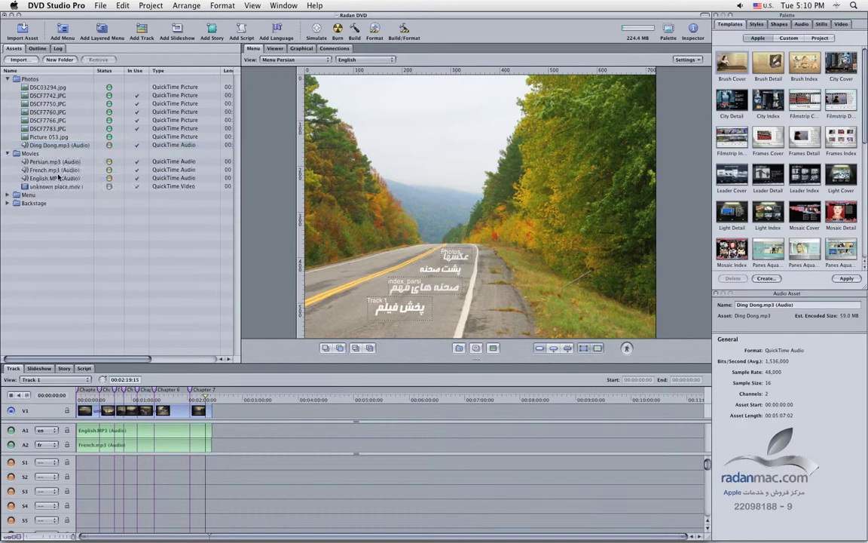
{"action": "left_click", "coordinate": [64, 186]}
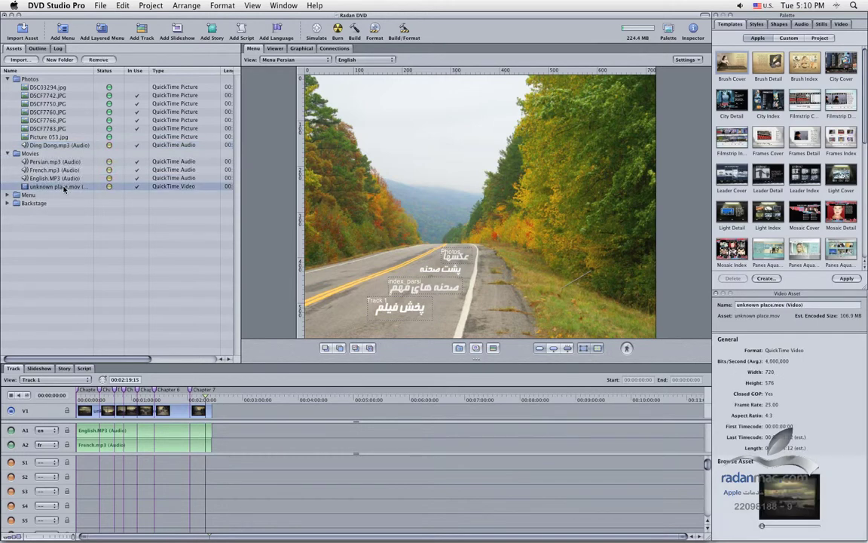
{"action": "double_click", "coordinate": [41, 196]}
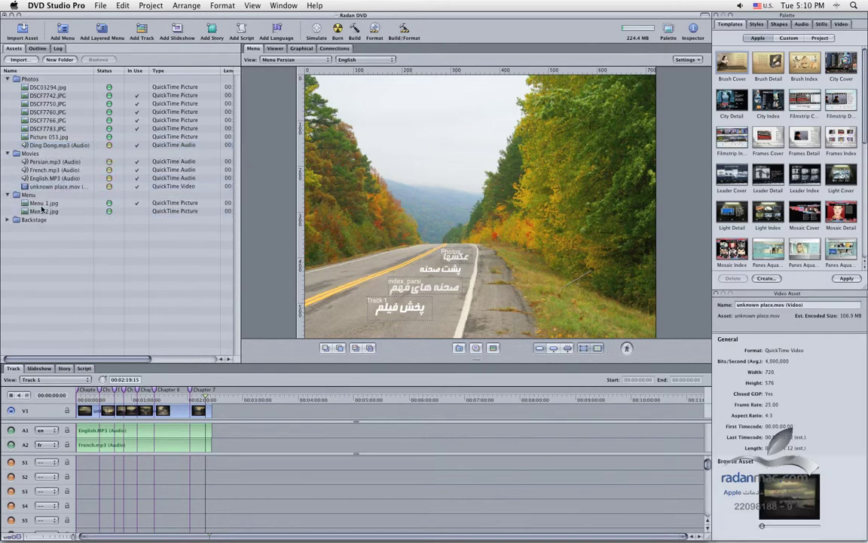
{"action": "left_click", "coordinate": [42, 204]}
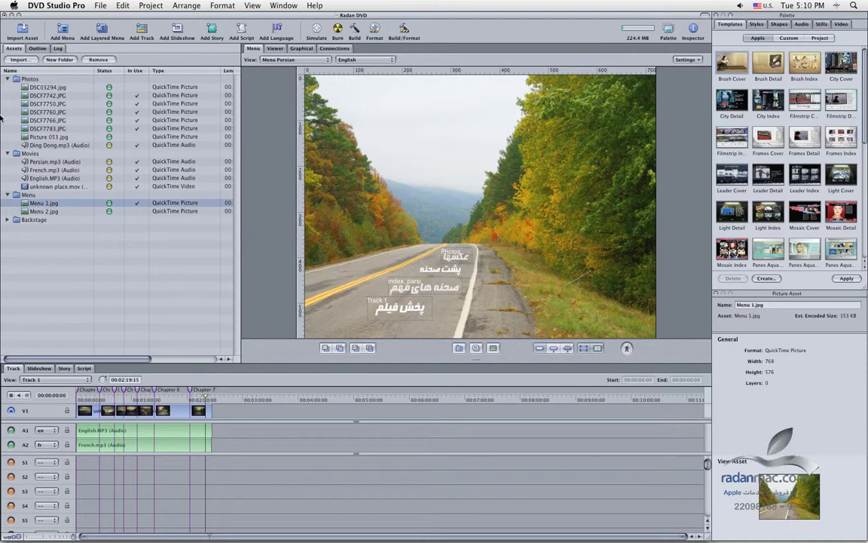
- Select Menu Persian in the project outline to view its properties, and toggle the Inspector off and on
{"action": "left_click", "coordinate": [38, 48]}
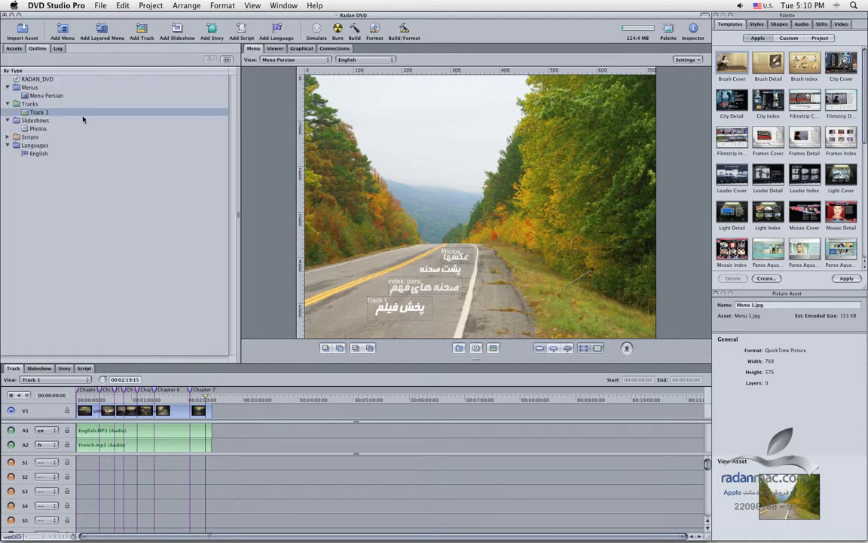
{"action": "left_click", "coordinate": [39, 96]}
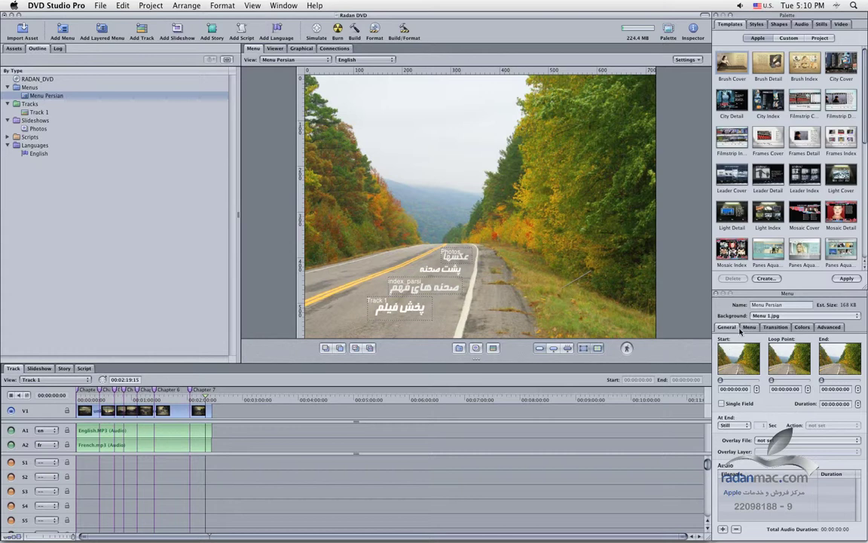
{"action": "left_click", "coordinate": [695, 30]}
{"action": "left_click", "coordinate": [695, 29]}
{"action": "left_click", "coordinate": [695, 30]}
{"action": "left_click", "coordinate": [695, 30]}
{"action": "left_click", "coordinate": [695, 30]}
{"action": "left_click", "coordinate": [695, 29]}
{"action": "left_click", "coordinate": [699, 32]}
{"action": "left_click", "coordinate": [699, 31]}
{"action": "left_click", "coordinate": [699, 32]}
{"action": "left_click", "coordinate": [699, 32]}
{"action": "mouse_move", "coordinate": [81, 119]}
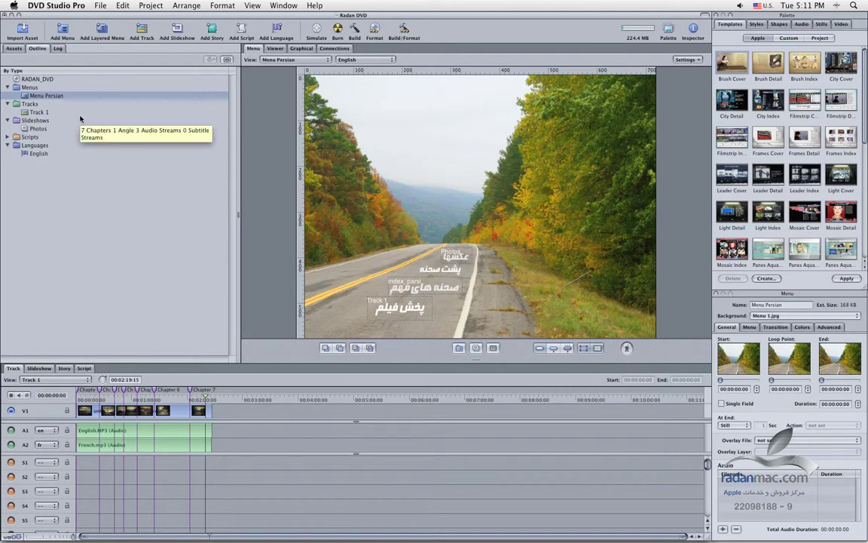
{"action": "left_click", "coordinate": [699, 30]}
- Look through the Palette's styles, shapes, audio, stills and video collections, then browse the Apple menu templates
{"action": "left_click", "coordinate": [699, 30]}
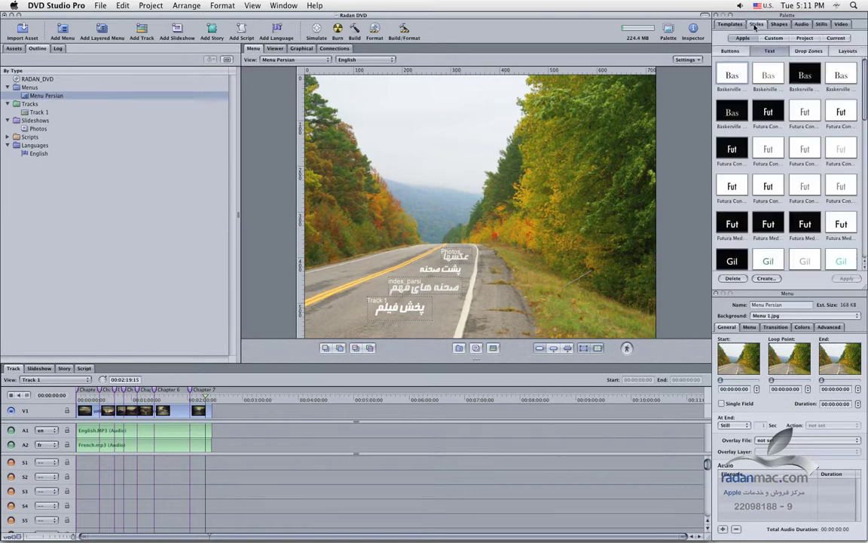
{"action": "left_click", "coordinate": [778, 29]}
{"action": "left_click", "coordinate": [801, 24]}
{"action": "left_click", "coordinate": [821, 24]}
{"action": "left_click", "coordinate": [839, 25]}
{"action": "left_click", "coordinate": [729, 24]}
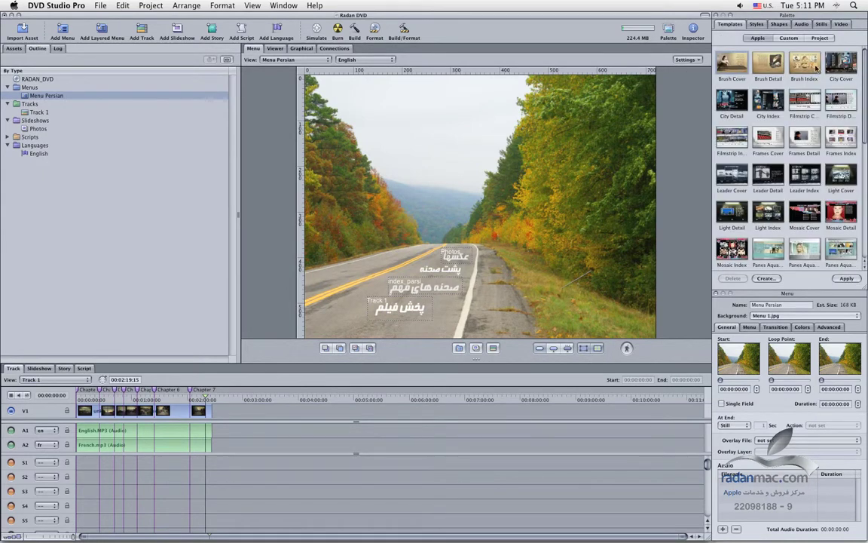
{"action": "left_click", "coordinate": [865, 254]}
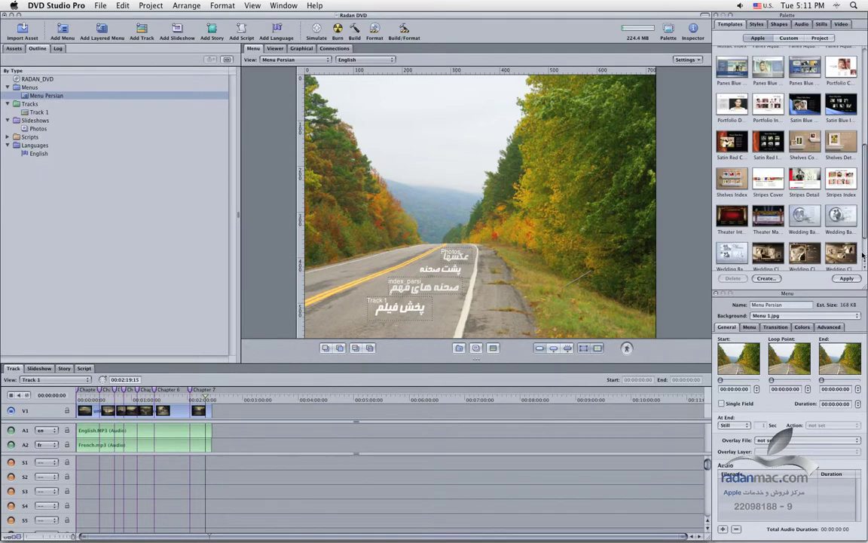
{"action": "left_click_drag", "start_coordinate": [864, 254], "coordinate": [864, 139]}
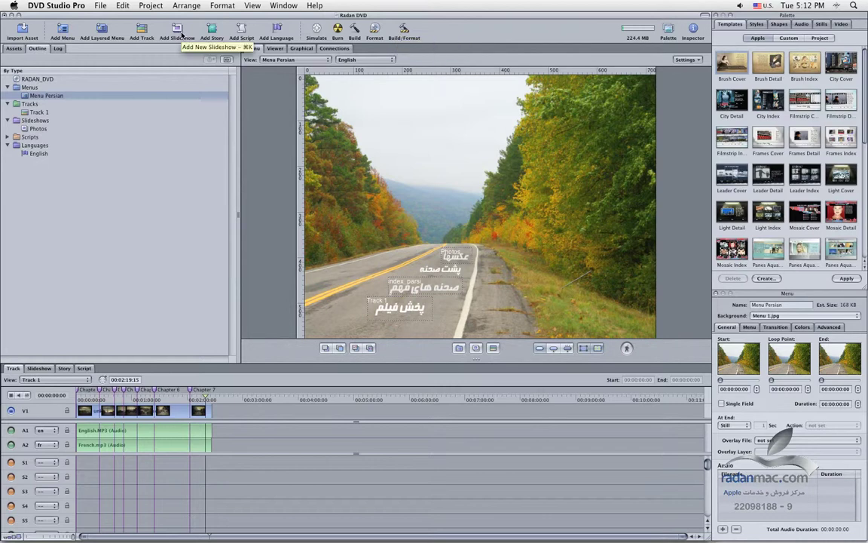
{"action": "left_click", "coordinate": [149, 5]}
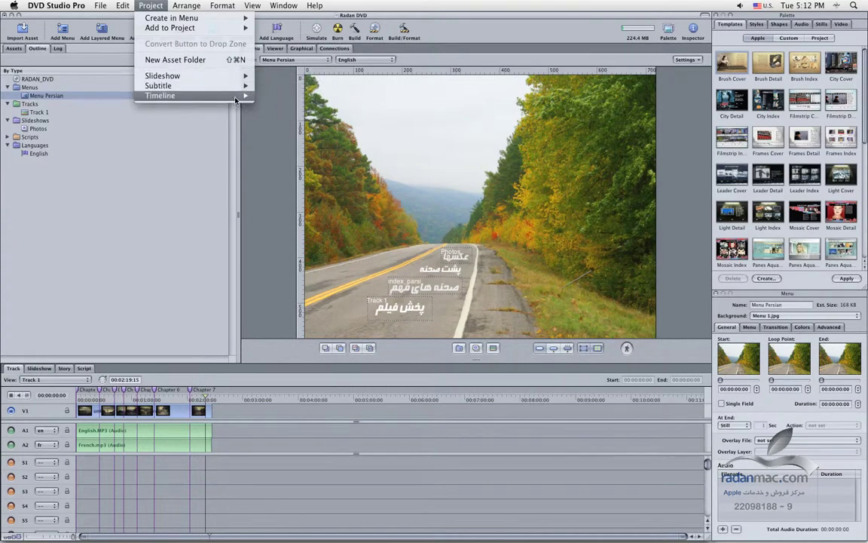
{"action": "left_click", "coordinate": [554, 24]}
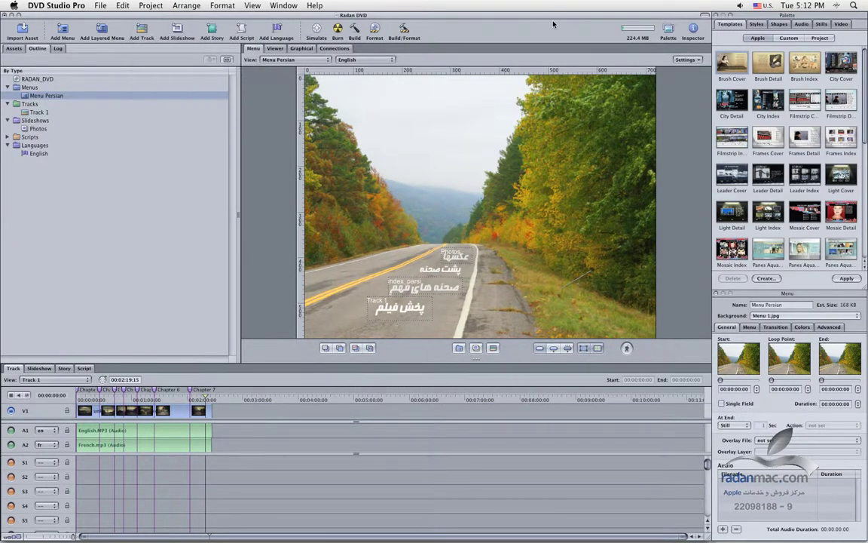